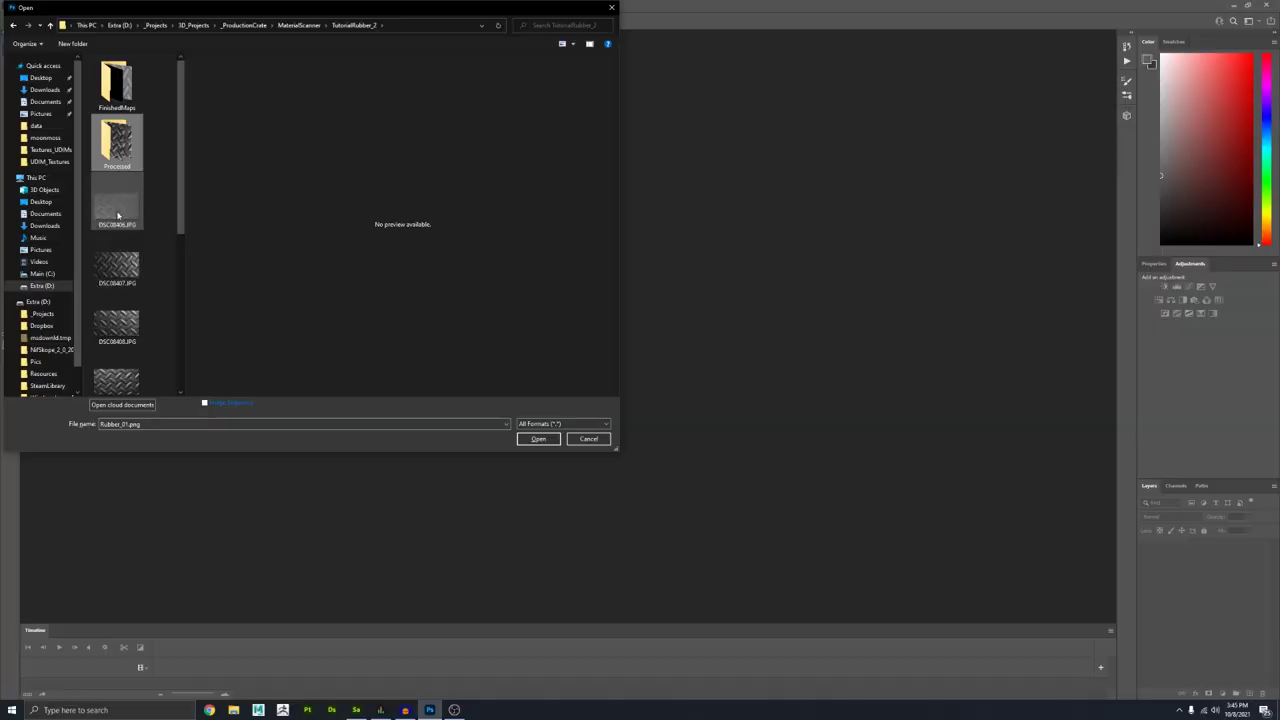
Step: Preview the rubber-mat photos in TutorialRubber_2, stepping through the DSC thumbnails
{"action": "left_click", "coordinate": [119, 275]}
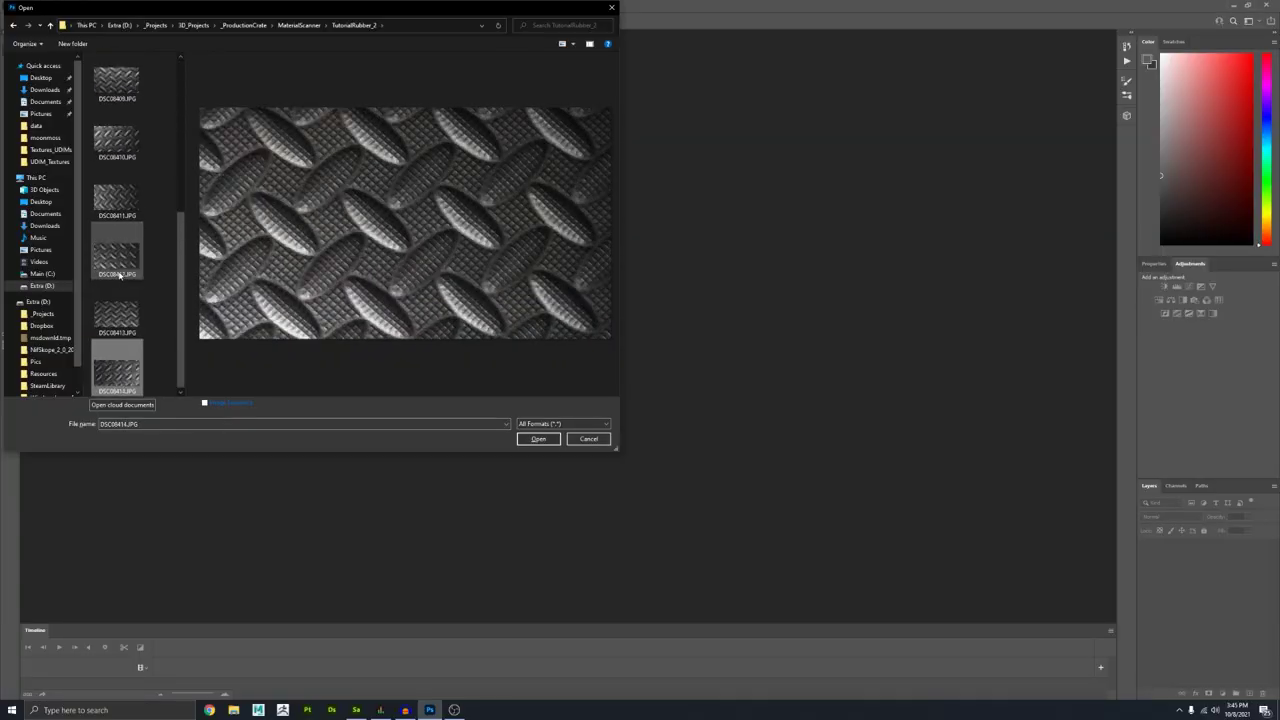
{"action": "key", "text": "Down"}
{"action": "key", "text": "Down"}
{"action": "key", "text": "Down"}
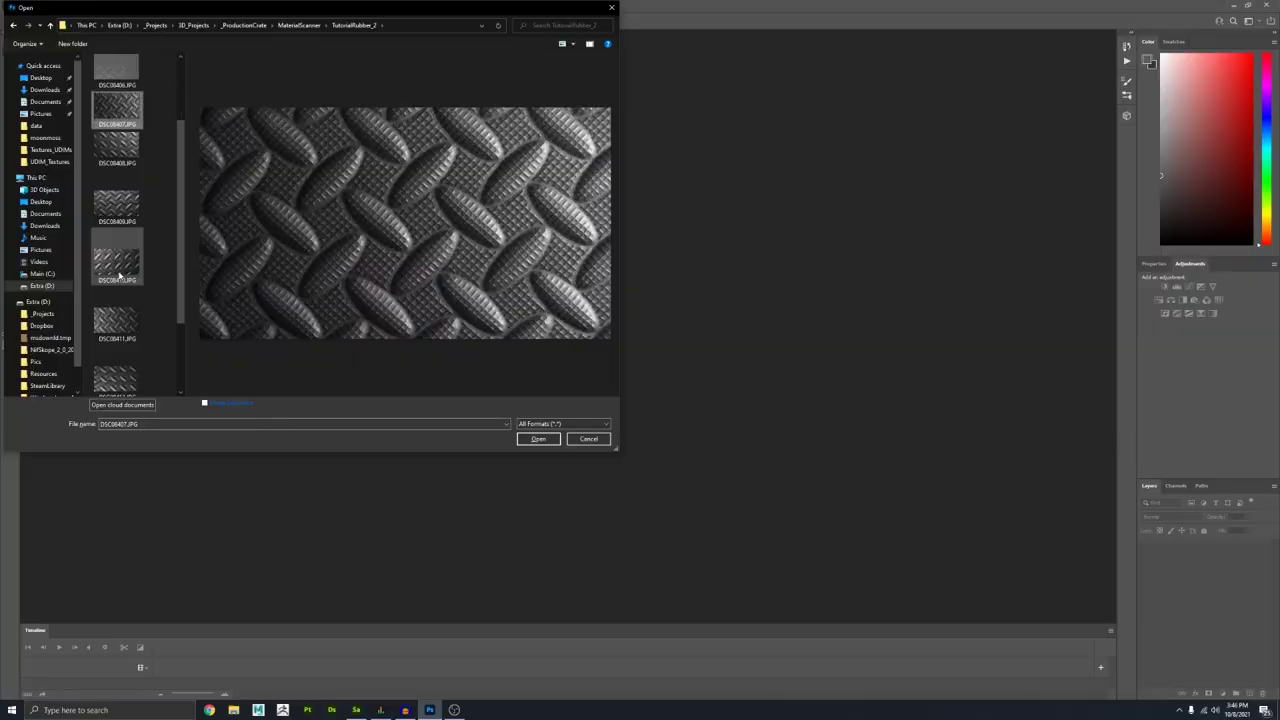
Step: Open photos DSC08407–DSC08414 together, then test a warp on the image's top edge
{"action": "key", "text": "shift+Down"}
{"action": "key", "text": "shift+Down"}
{"action": "key", "text": "shift+Down"}
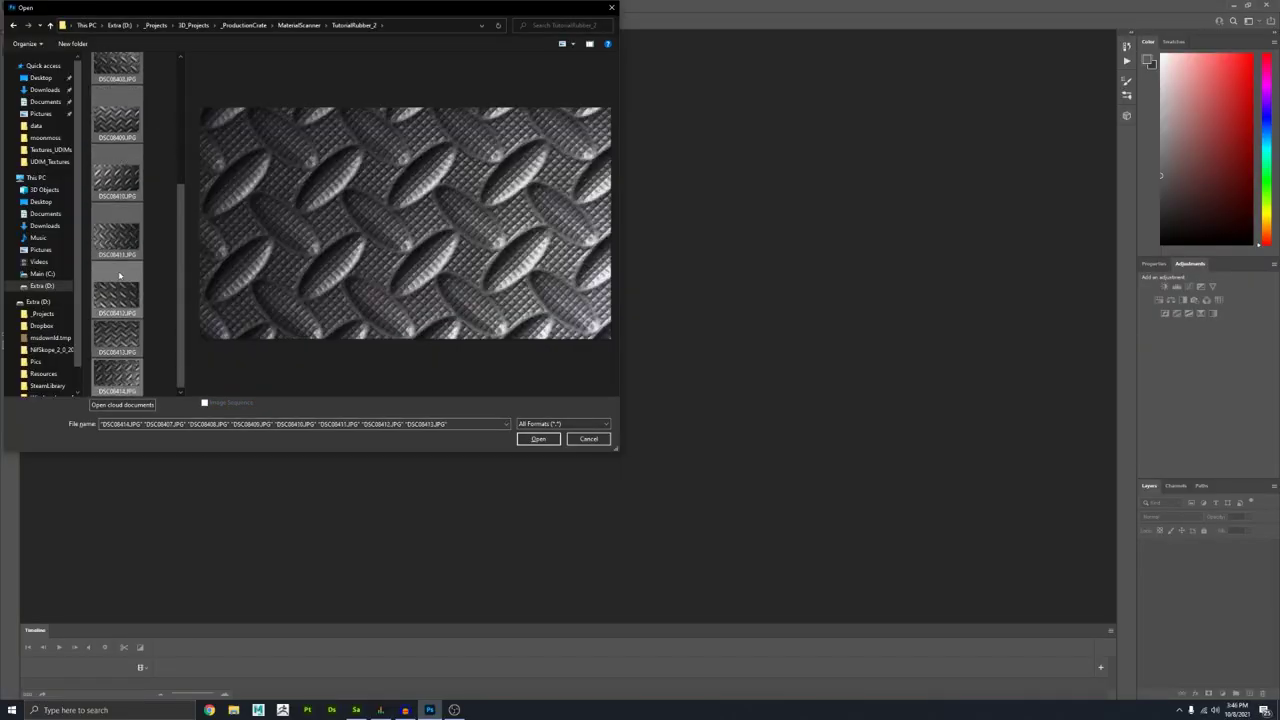
{"action": "key", "text": "Return"}
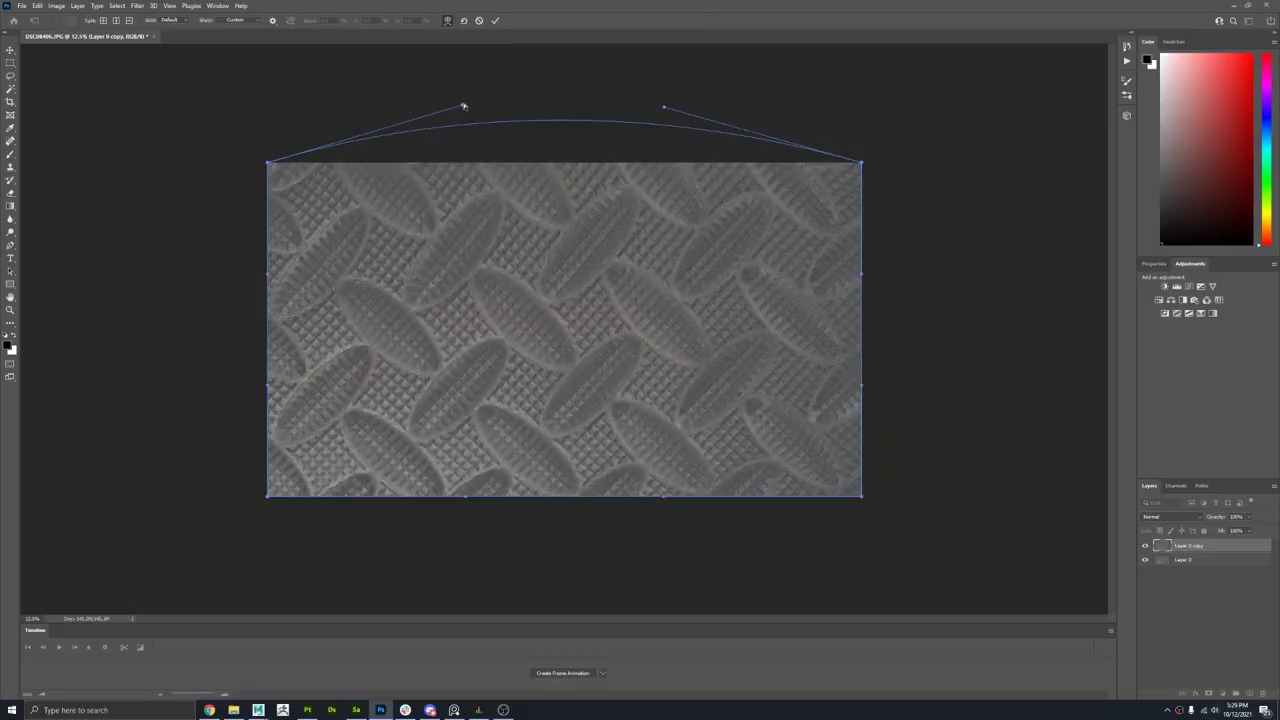
{"action": "left_click_drag", "start_coordinate": [466, 106], "coordinate": [657, 131]}
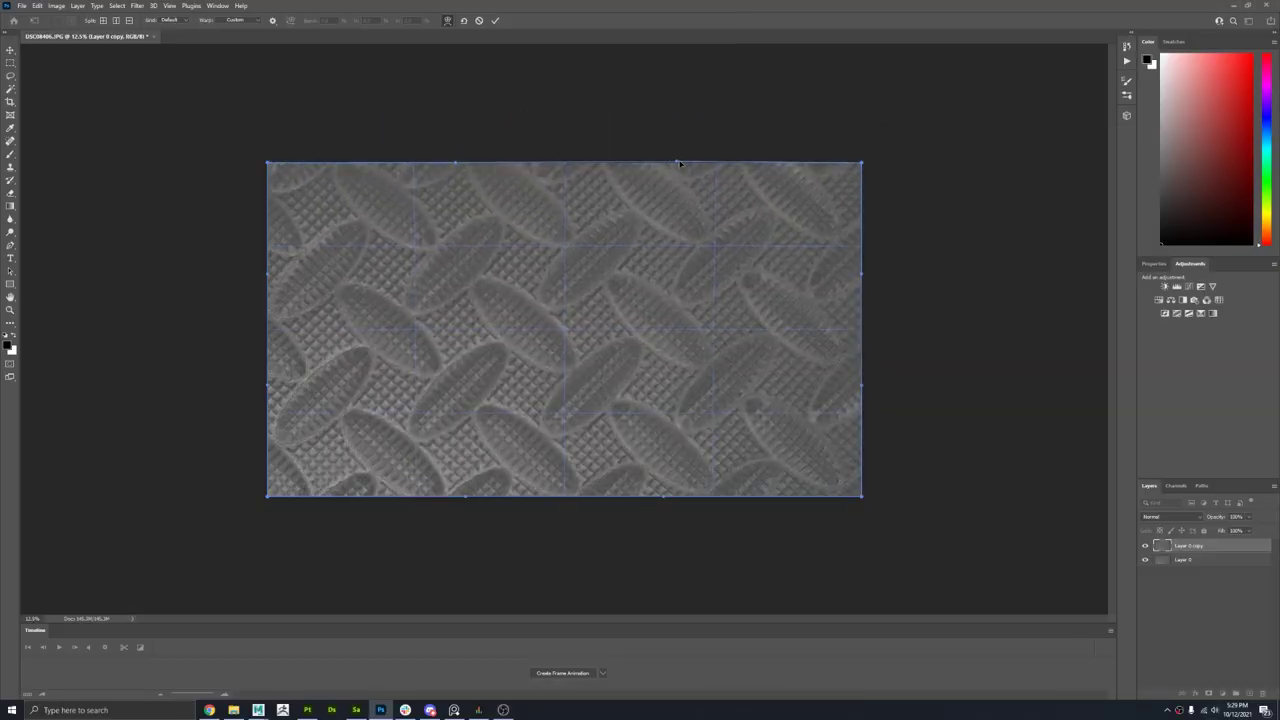
{"action": "left_click_drag", "start_coordinate": [461, 160], "coordinate": [466, 97]}
{"action": "left_click_drag", "start_coordinate": [677, 103], "coordinate": [677, 143]}
{"action": "left_click_drag", "start_coordinate": [466, 97], "coordinate": [466, 143]}
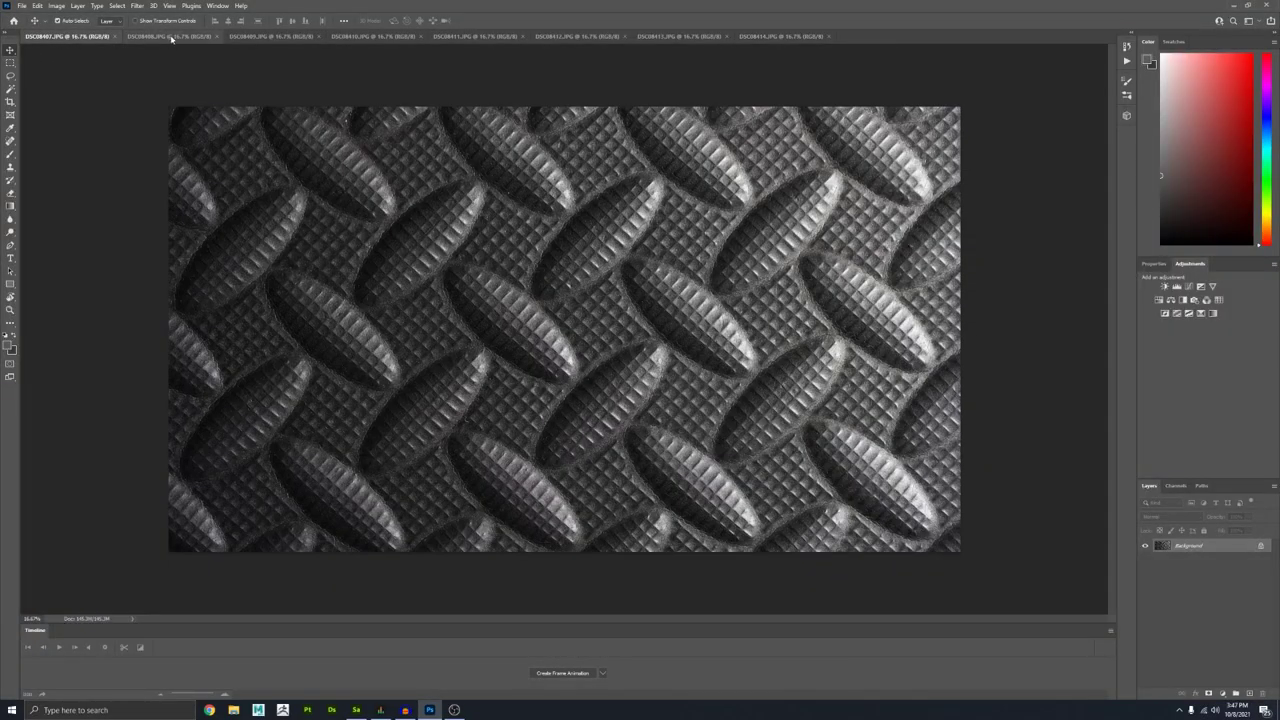
Step: Review the DSC08410–DSC08413 photo tabs and check the Image Size resolution value
{"action": "left_click", "coordinate": [281, 37]}
{"action": "left_click", "coordinate": [372, 37]}
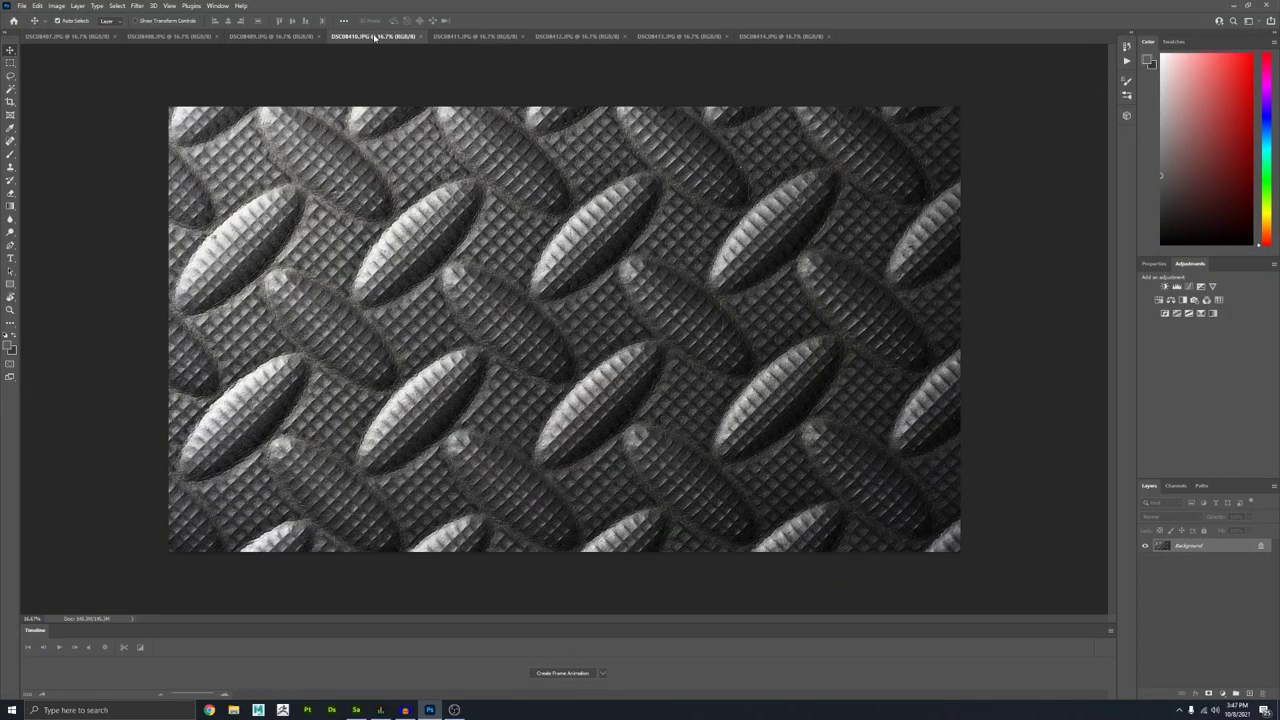
{"action": "left_click", "coordinate": [475, 37]}
{"action": "left_click", "coordinate": [577, 37]}
{"action": "left_click", "coordinate": [679, 37]}
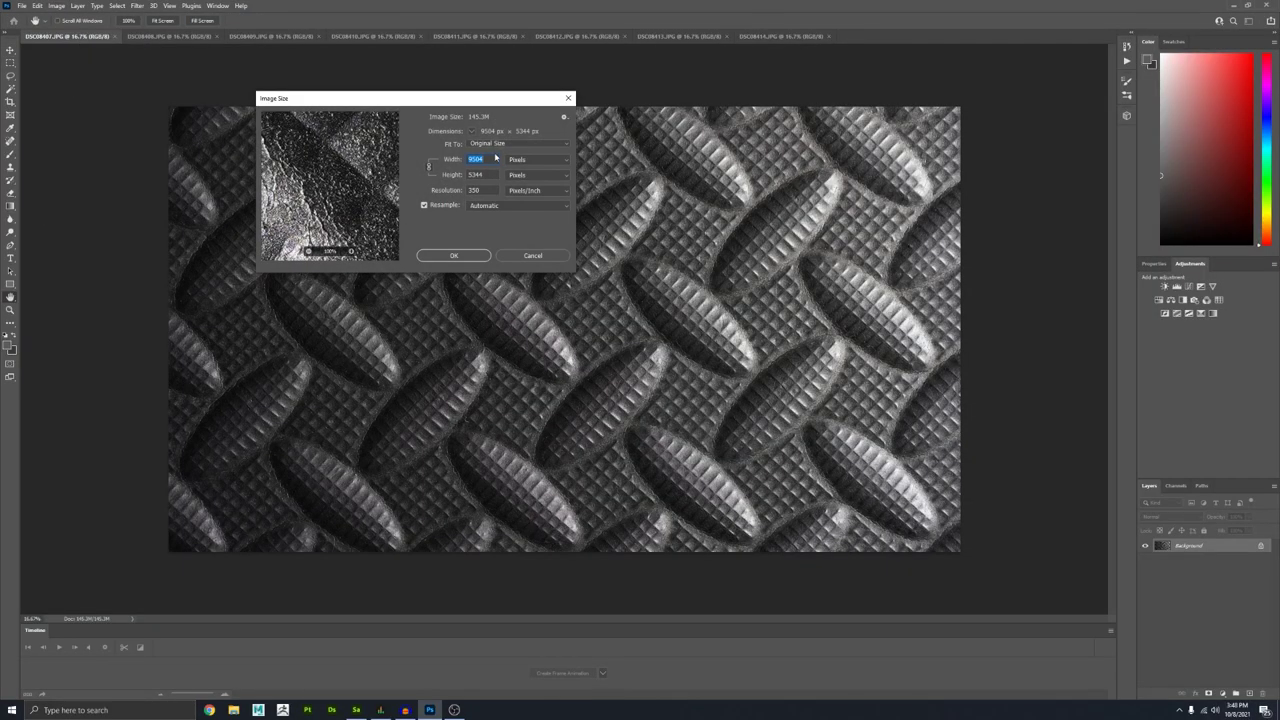
{"action": "key", "text": "Tab"}
{"action": "key", "text": "Tab"}
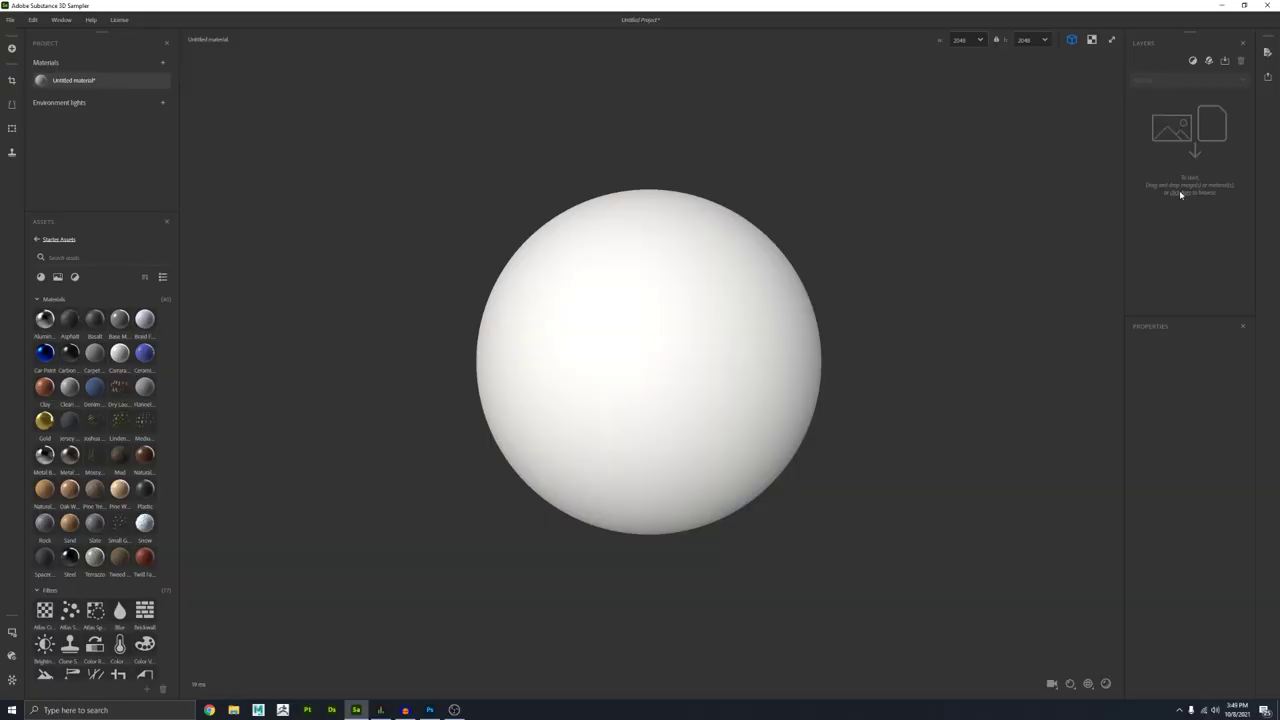
Step: Import Rubber_01–Rubber_08.png from the Processed folder into the material
{"action": "left_click", "coordinate": [1185, 132]}
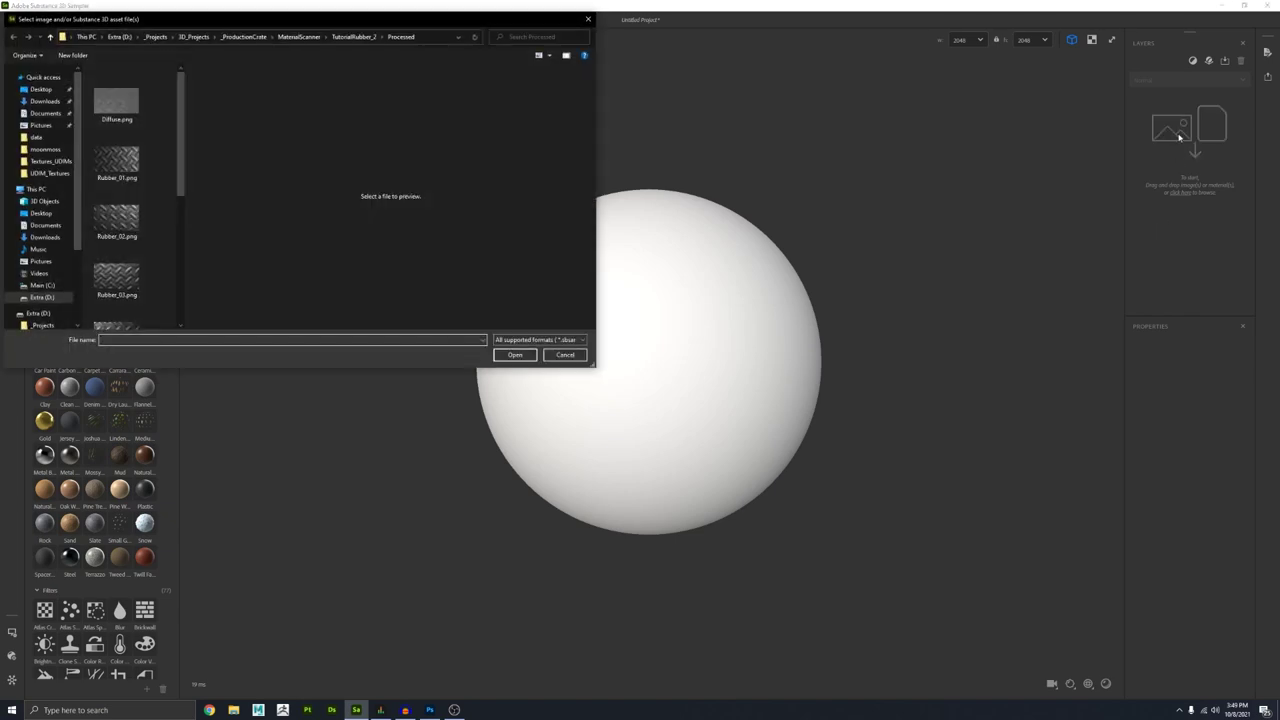
{"action": "left_click", "coordinate": [120, 168]}
{"action": "left_click", "coordinate": [117, 100]}
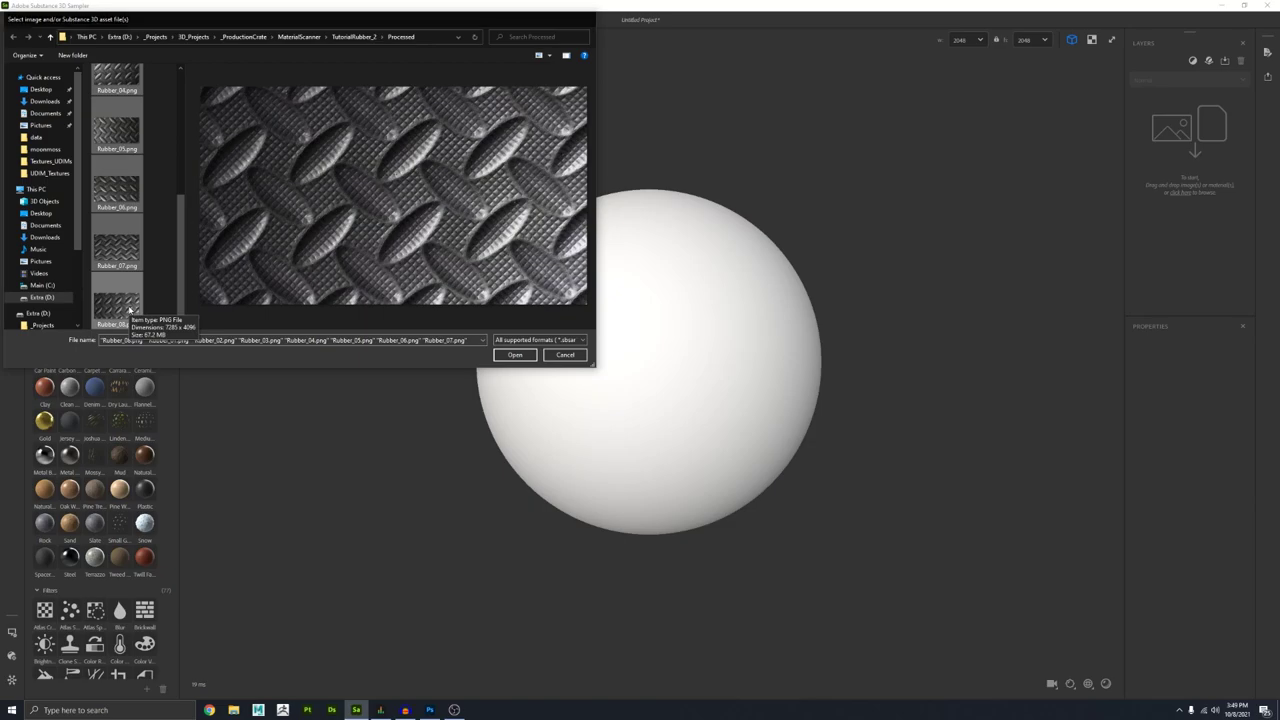
{"action": "key", "text": "Return"}
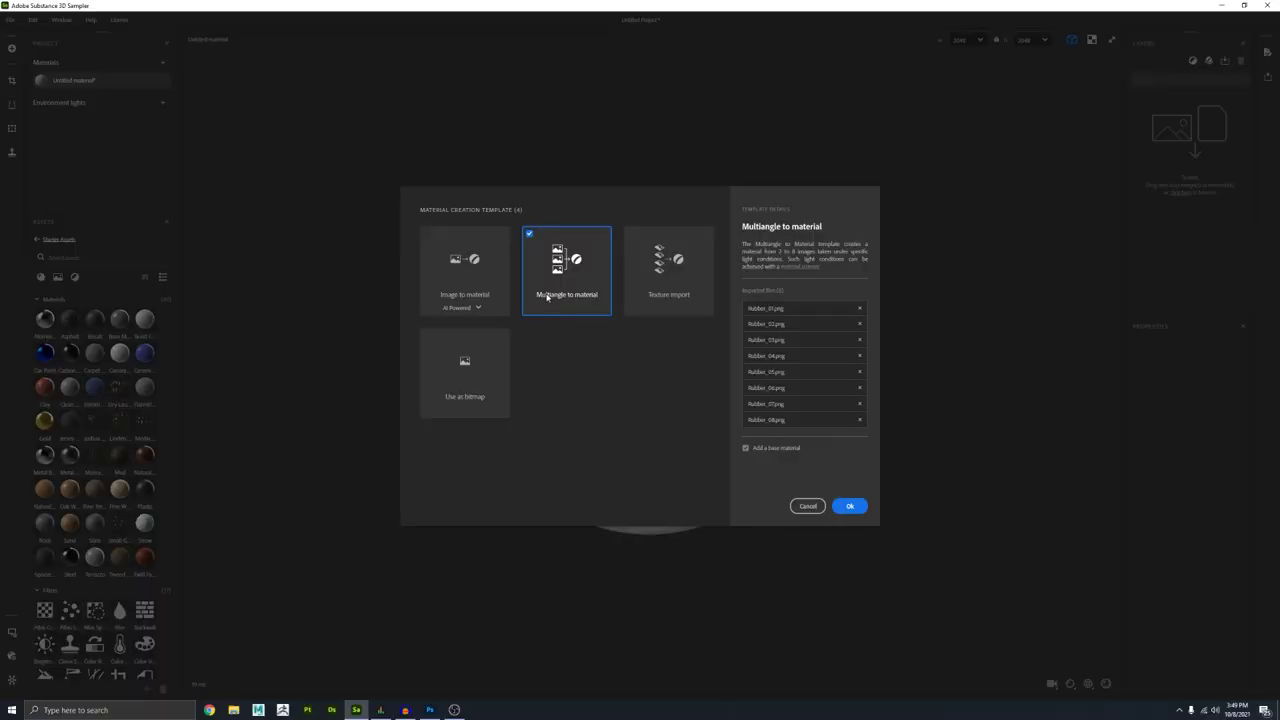
Step: Create the material with the Multiangle to material template and show the 2D texture beside the 3D view
{"action": "left_click", "coordinate": [848, 507]}
{"action": "key", "text": "super+d"}
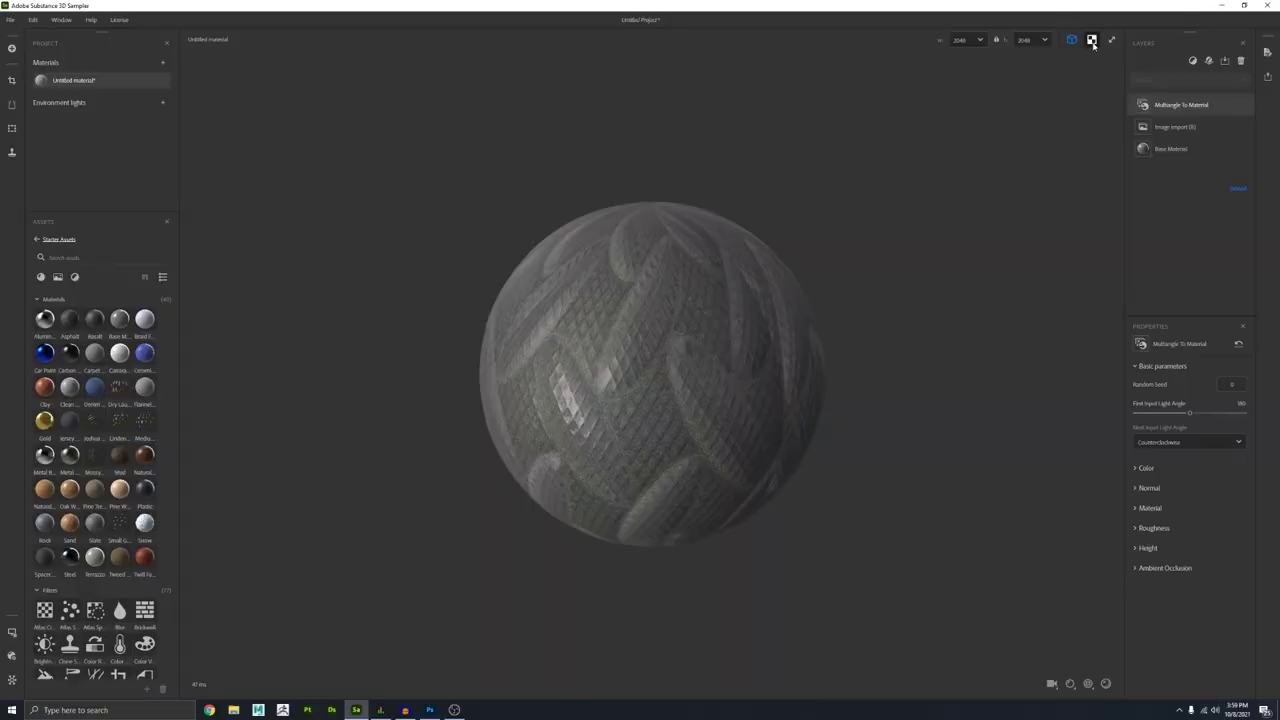
{"action": "left_click", "coordinate": [1091, 39]}
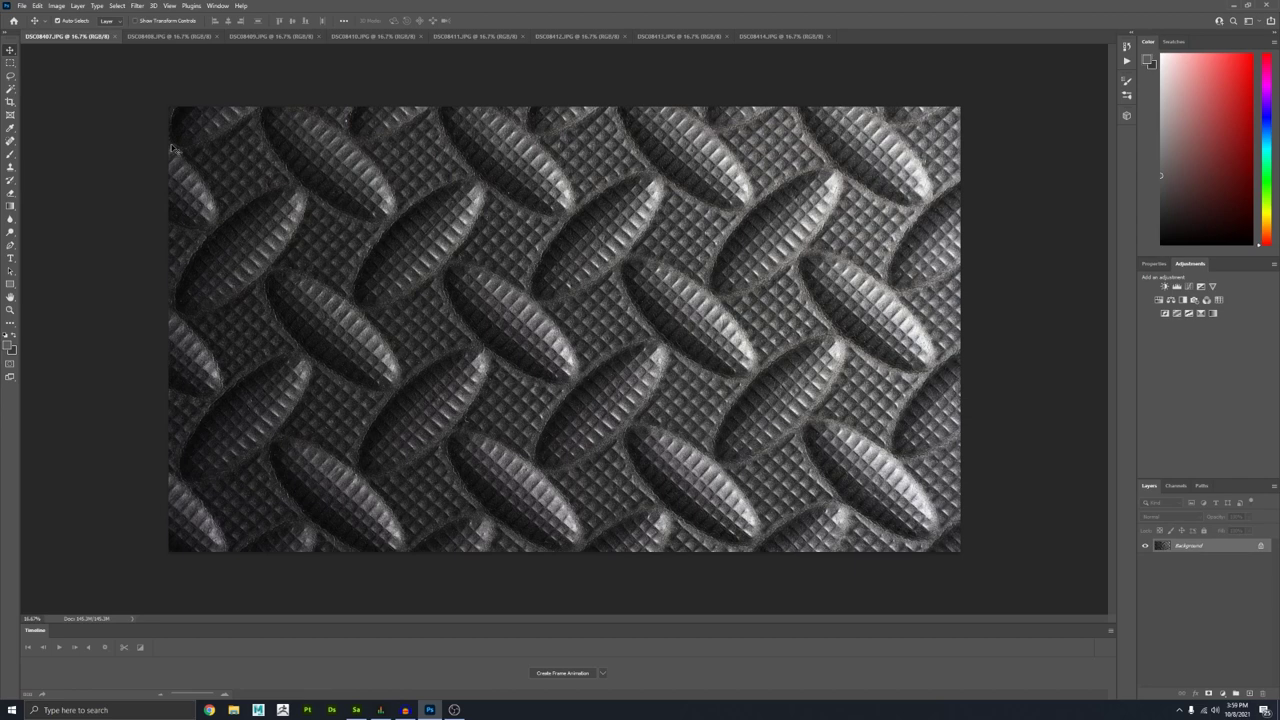
Step: Bring the Substance 3D Sampler window back to the front
{"action": "left_click", "coordinate": [357, 710]}
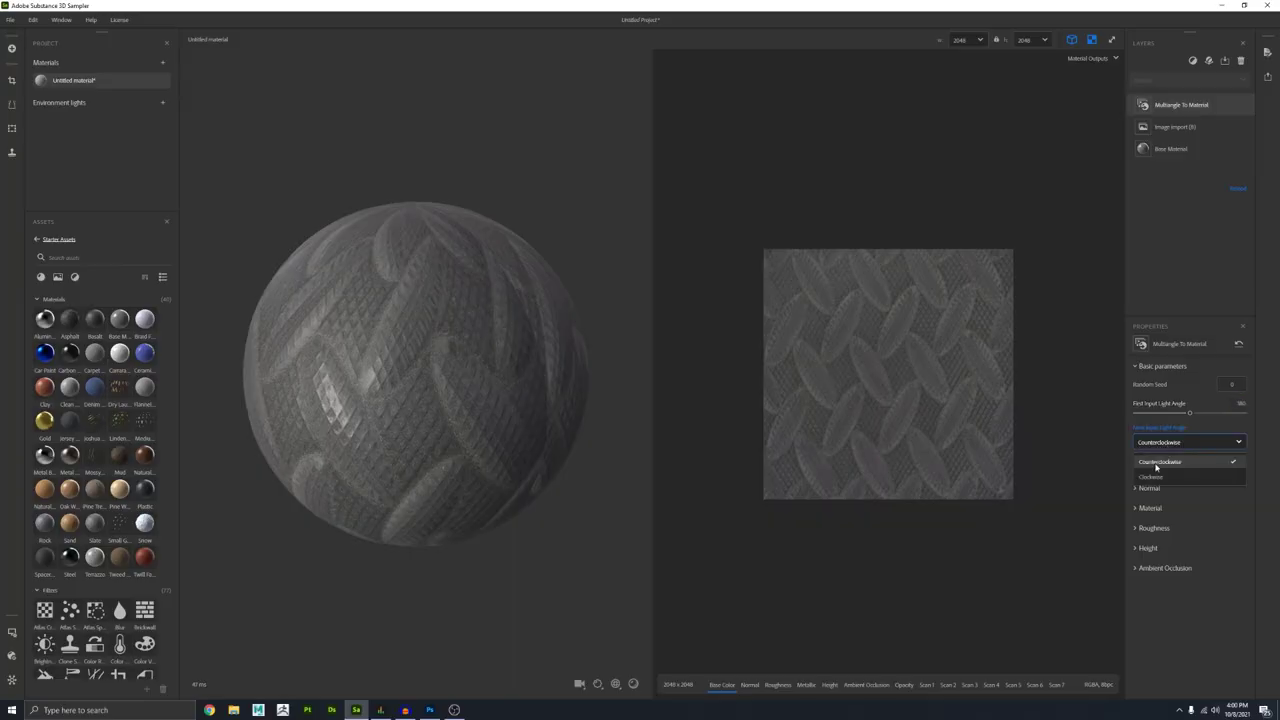
Step: Keep Counterclockwise order, test First Input Light Angle values while orbiting the sphere, then expand Roughness
{"action": "left_click", "coordinate": [700, 347]}
{"action": "left_click_drag", "start_coordinate": [428, 357], "coordinate": [395, 347]}
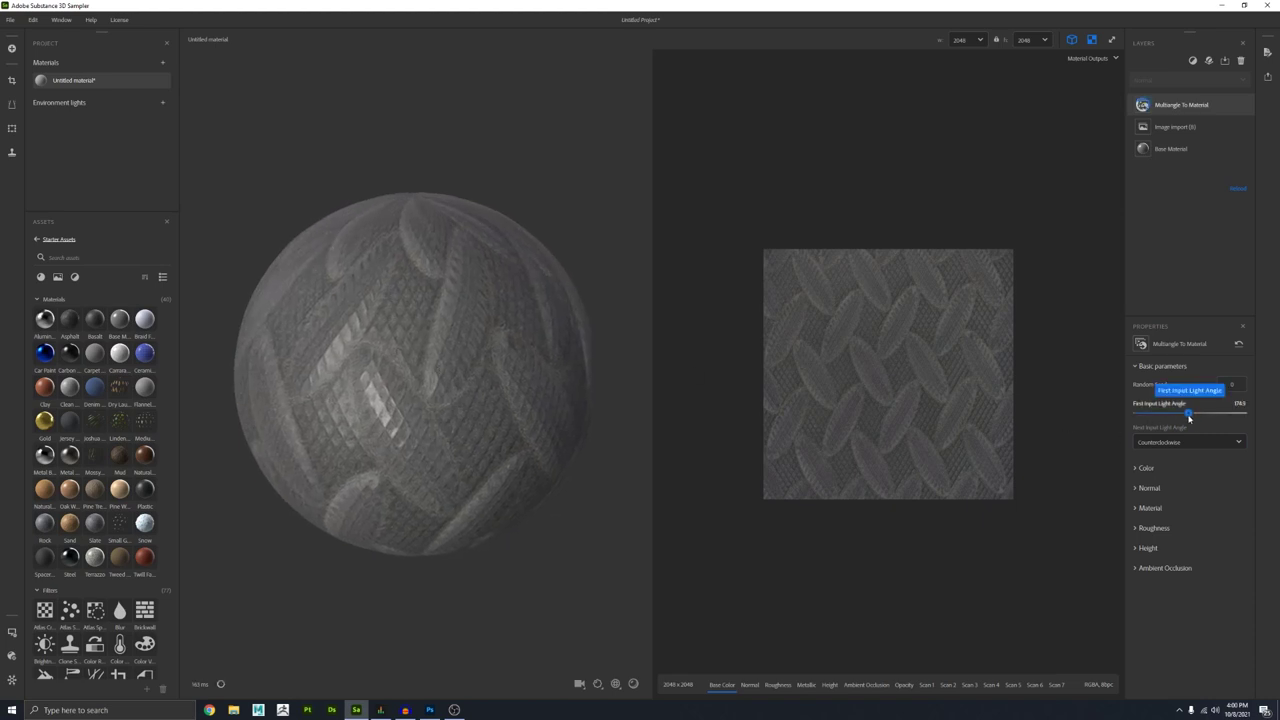
{"action": "left_click_drag", "start_coordinate": [1189, 418], "coordinate": [1134, 414]}
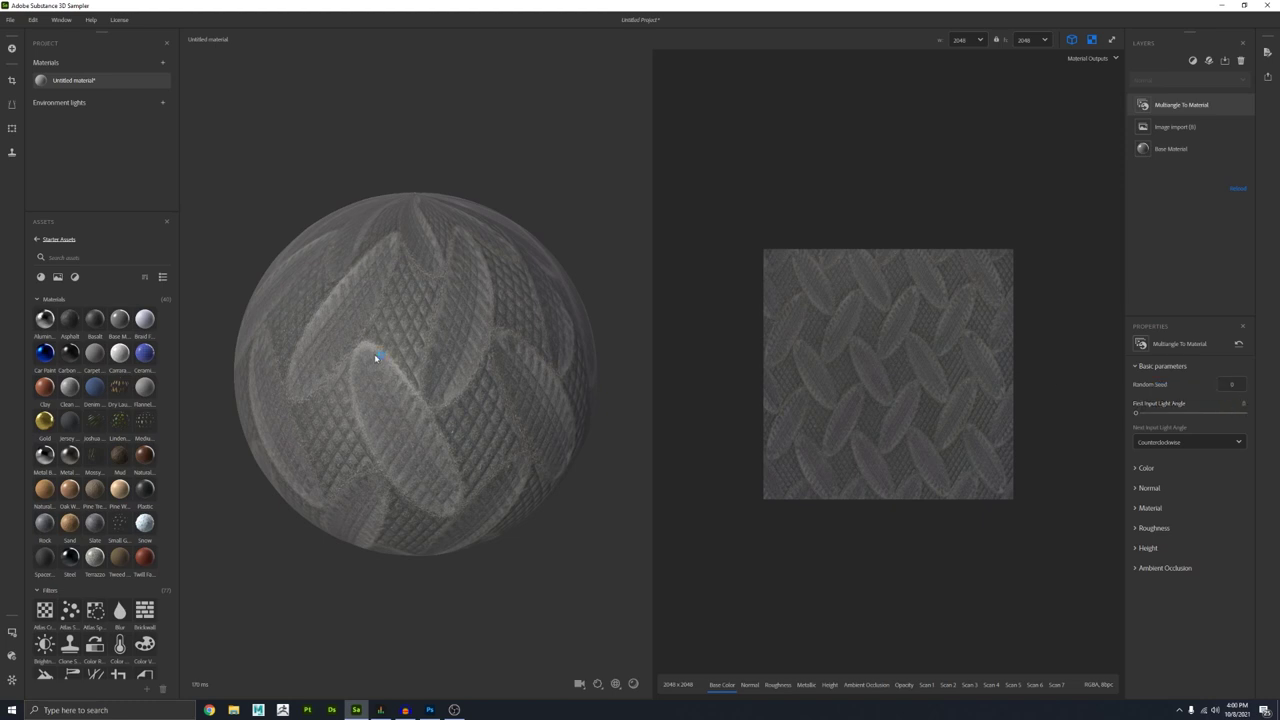
{"action": "left_click_drag", "start_coordinate": [392, 365], "coordinate": [600, 366]}
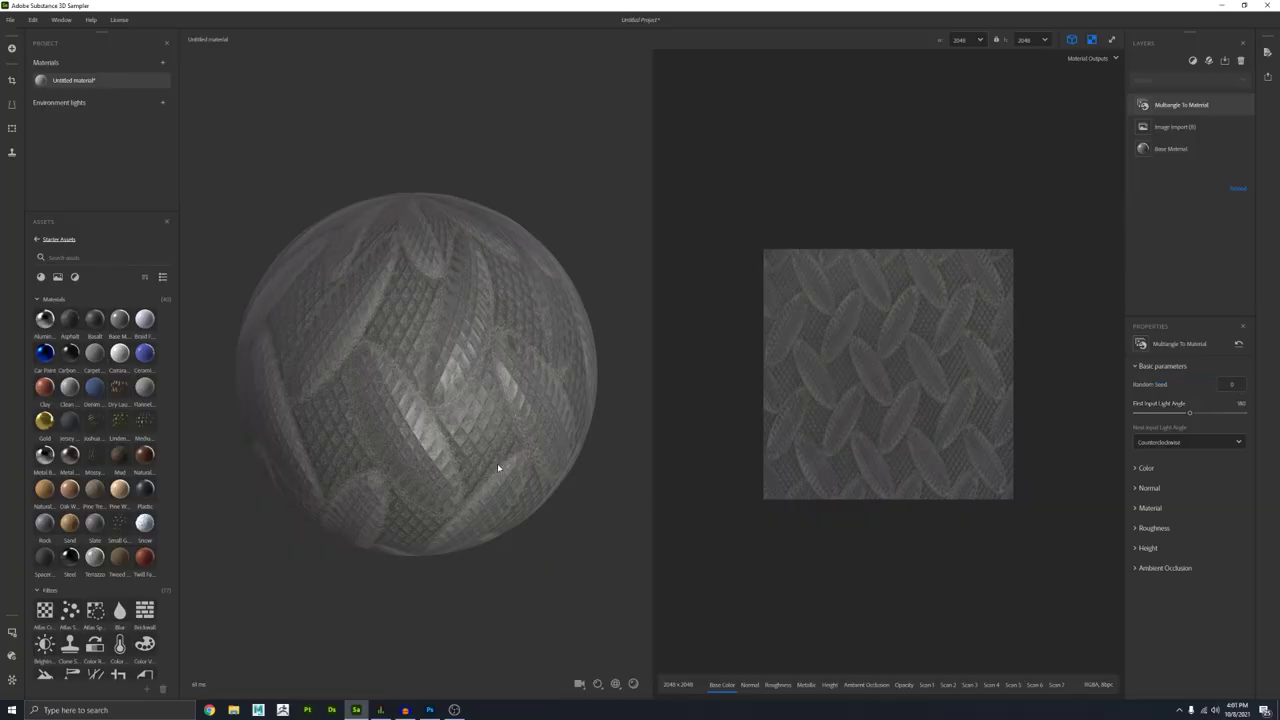
{"action": "left_click_drag", "start_coordinate": [459, 458], "coordinate": [415, 447]}
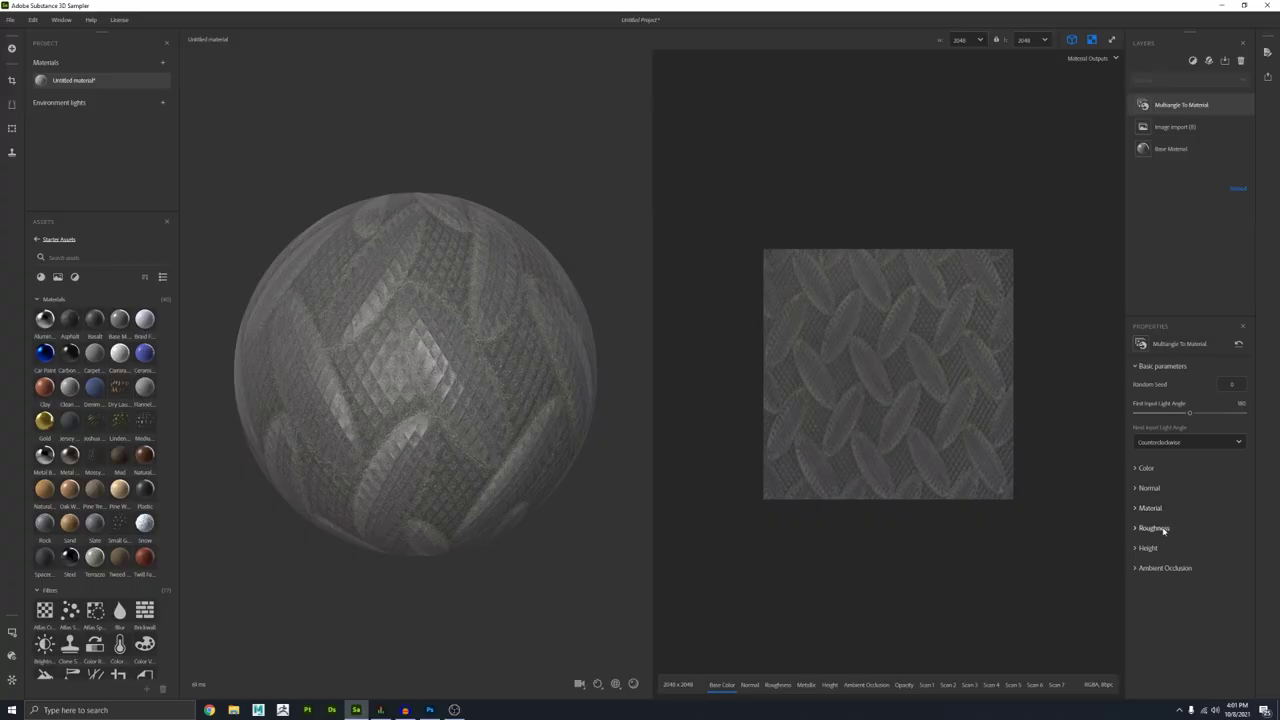
{"action": "left_click", "coordinate": [1154, 528]}
{"action": "scroll", "coordinate": [904, 477], "scroll_direction": "down", "scroll_amount": 2}
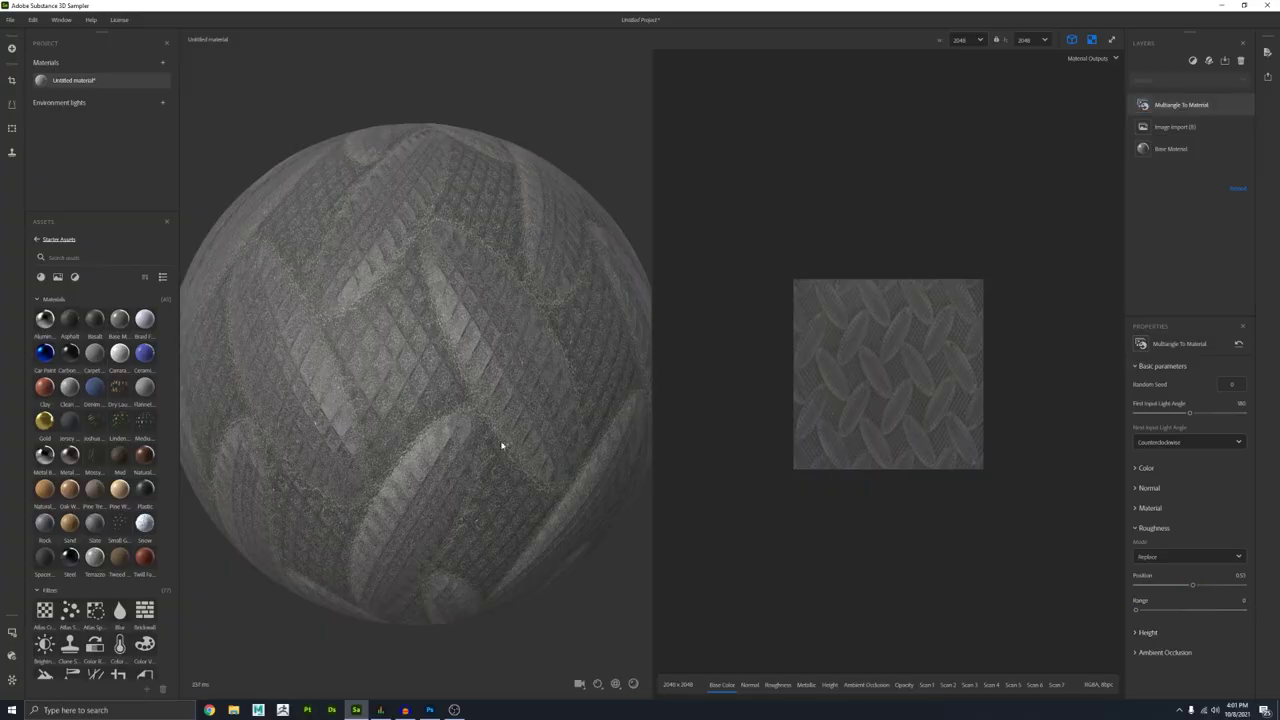
Step: Set roughness Position to 0.57 and preview the material on a rounded cube
{"action": "left_click_drag", "start_coordinate": [1171, 587], "coordinate": [1137, 585]}
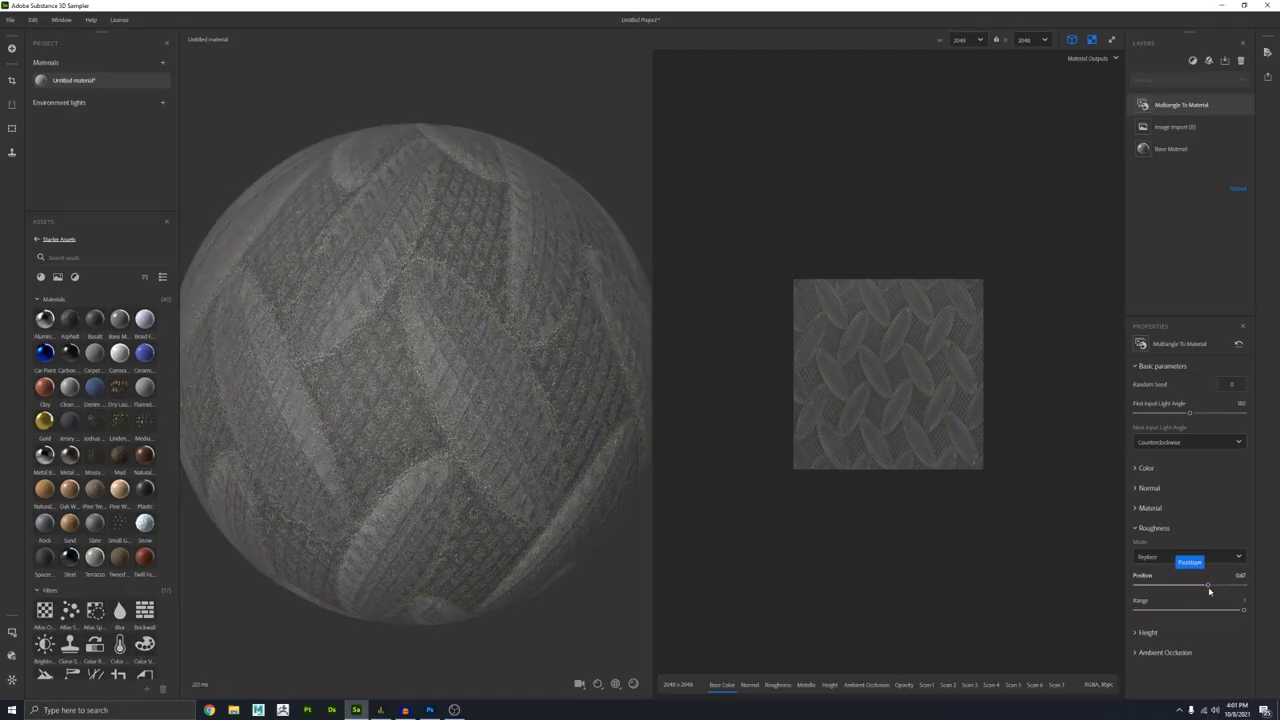
{"action": "left_click_drag", "start_coordinate": [1206, 587], "coordinate": [1197, 587]}
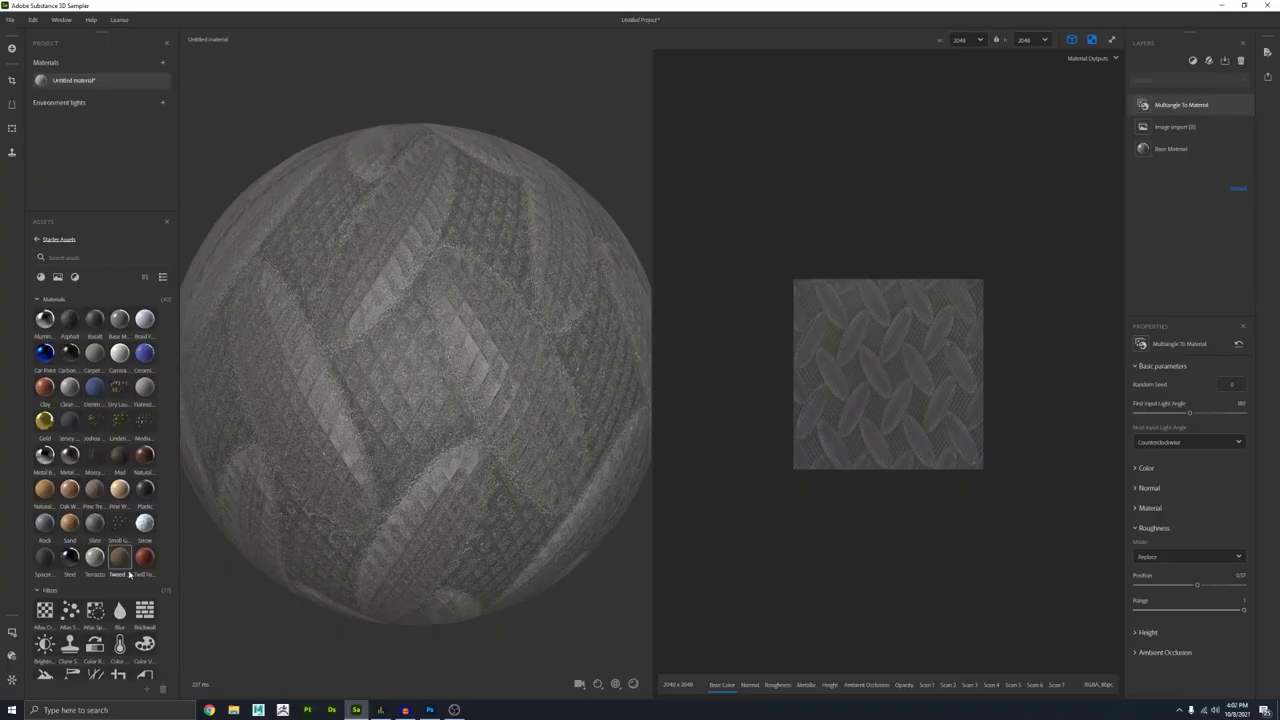
{"action": "left_click", "coordinate": [125, 578]}
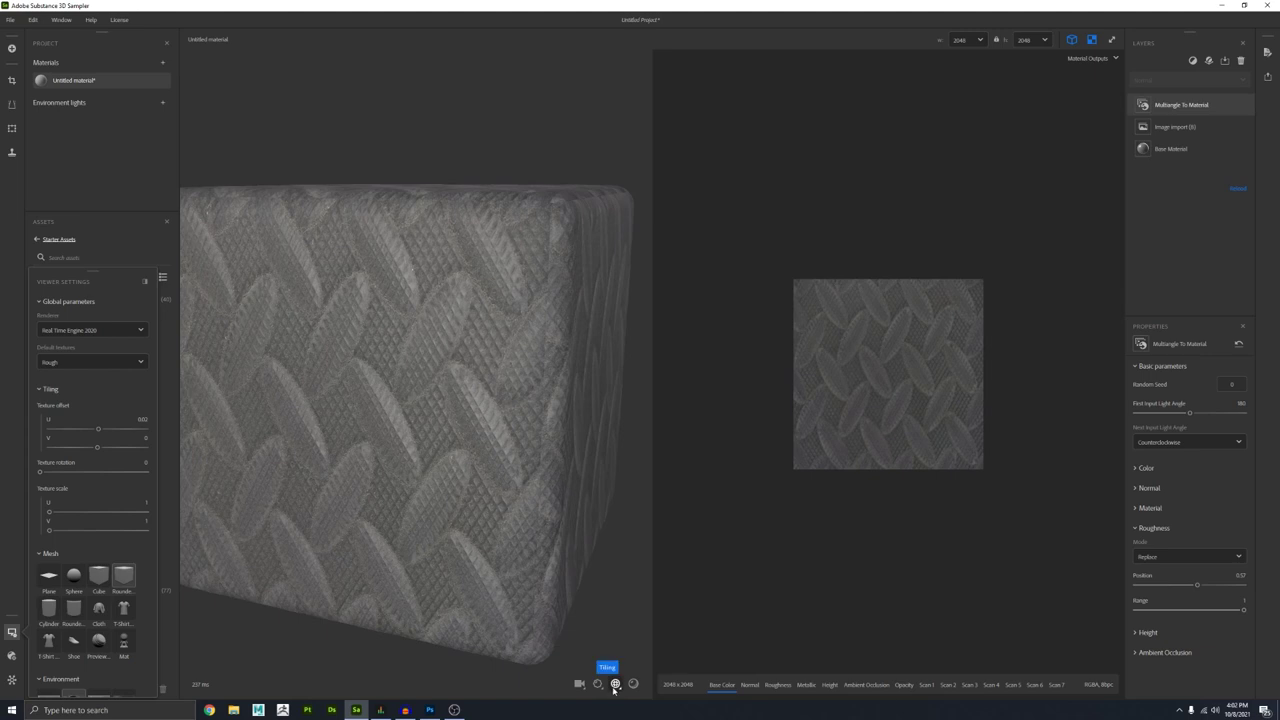
Step: Set Texture Scale U and V to 3 and orbit to the cube's top face
{"action": "left_click", "coordinate": [616, 684]}
{"action": "left_click", "coordinate": [520, 639]}
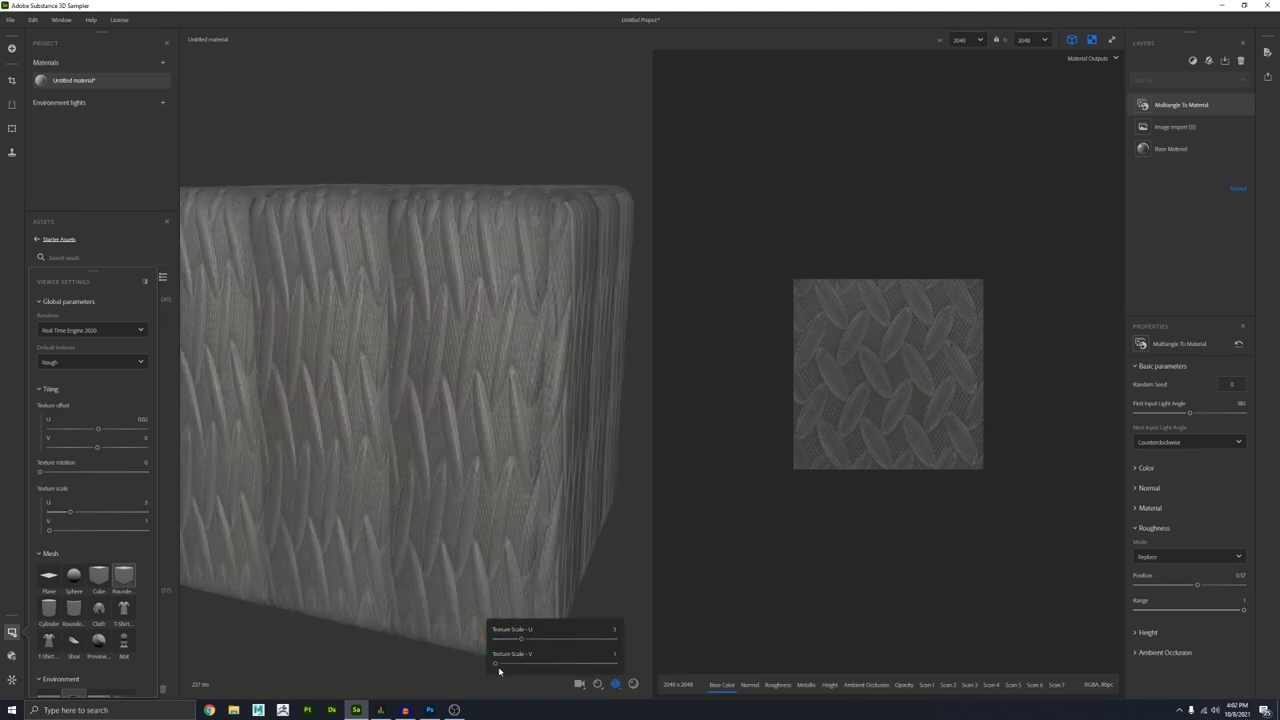
{"action": "left_click", "coordinate": [521, 664]}
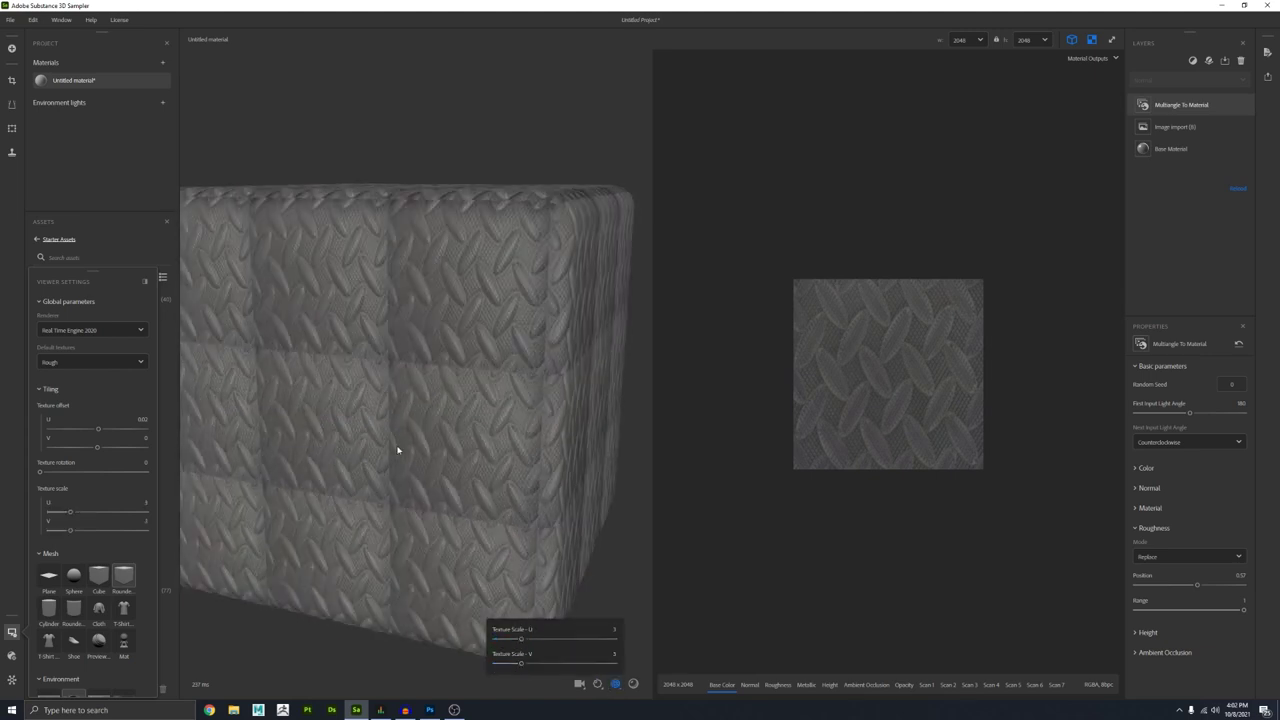
{"action": "left_click_drag", "start_coordinate": [397, 450], "coordinate": [429, 352]}
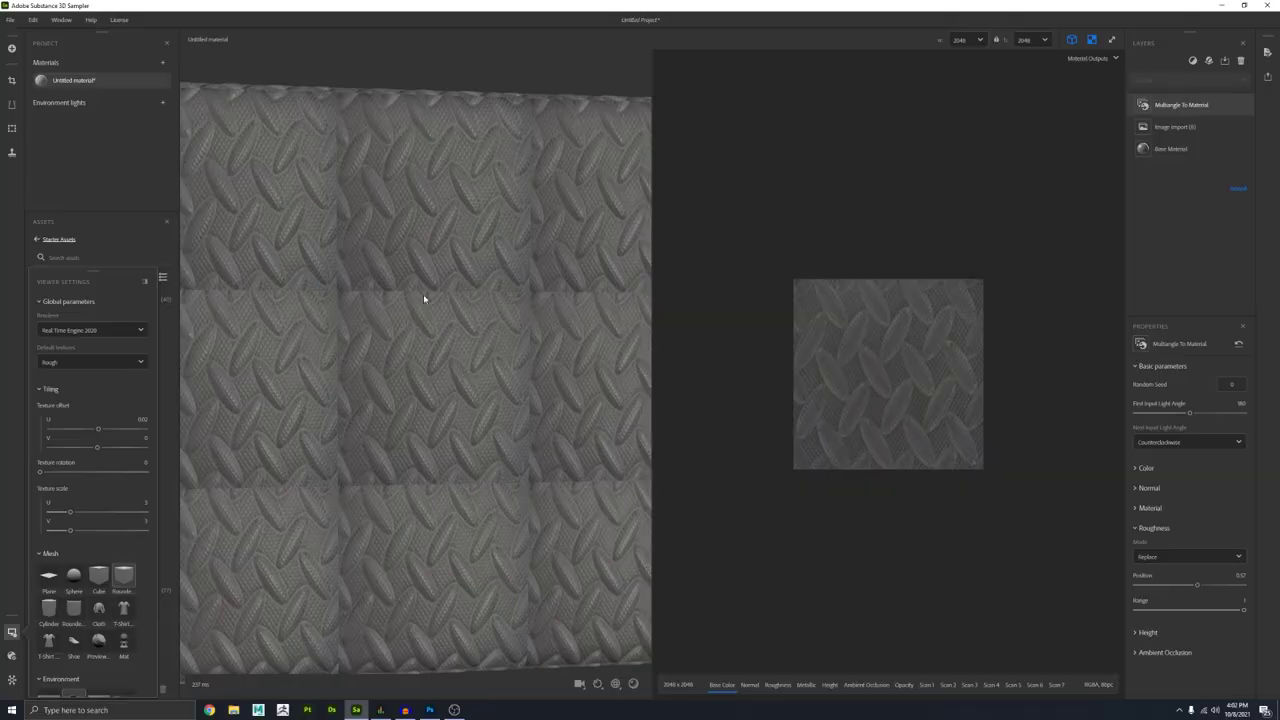
{"action": "left_click_drag", "start_coordinate": [403, 290], "coordinate": [443, 314]}
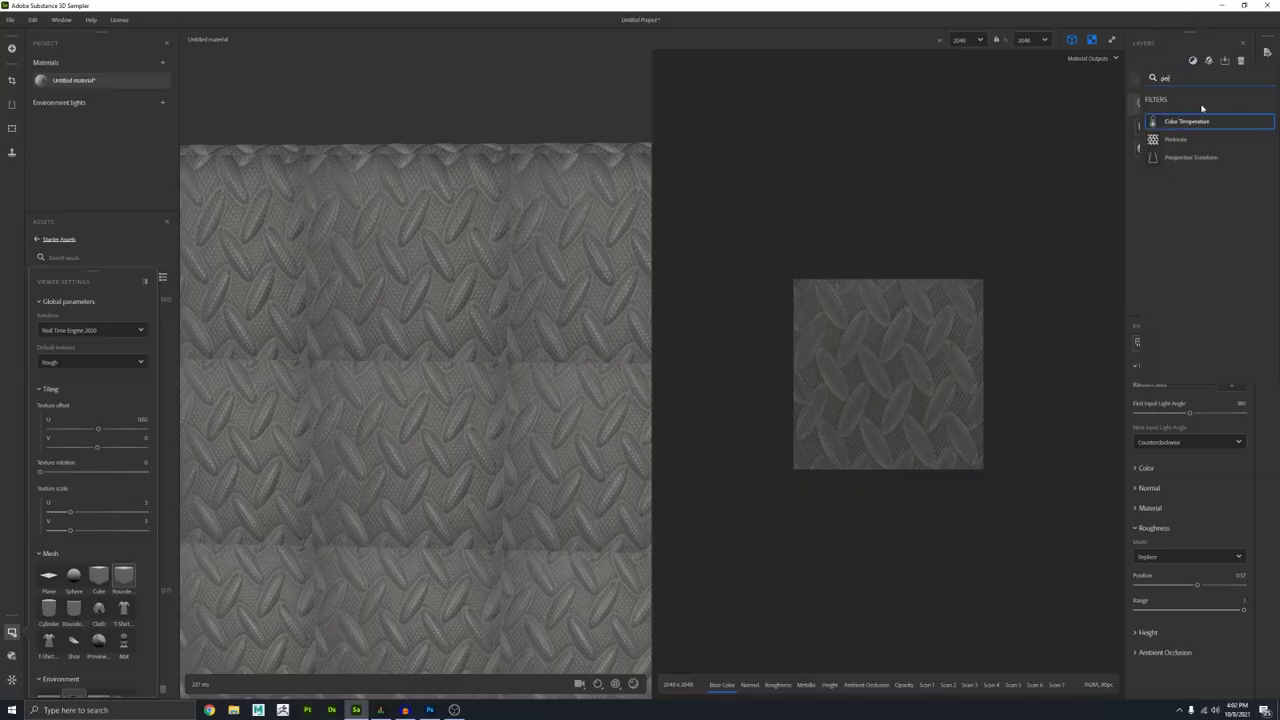
Step: Add a Perspective Transform filter and reposition the texture in the 2D view
{"action": "key", "text": "Down"}
{"action": "key", "text": "Down"}
{"action": "key", "text": "Return"}
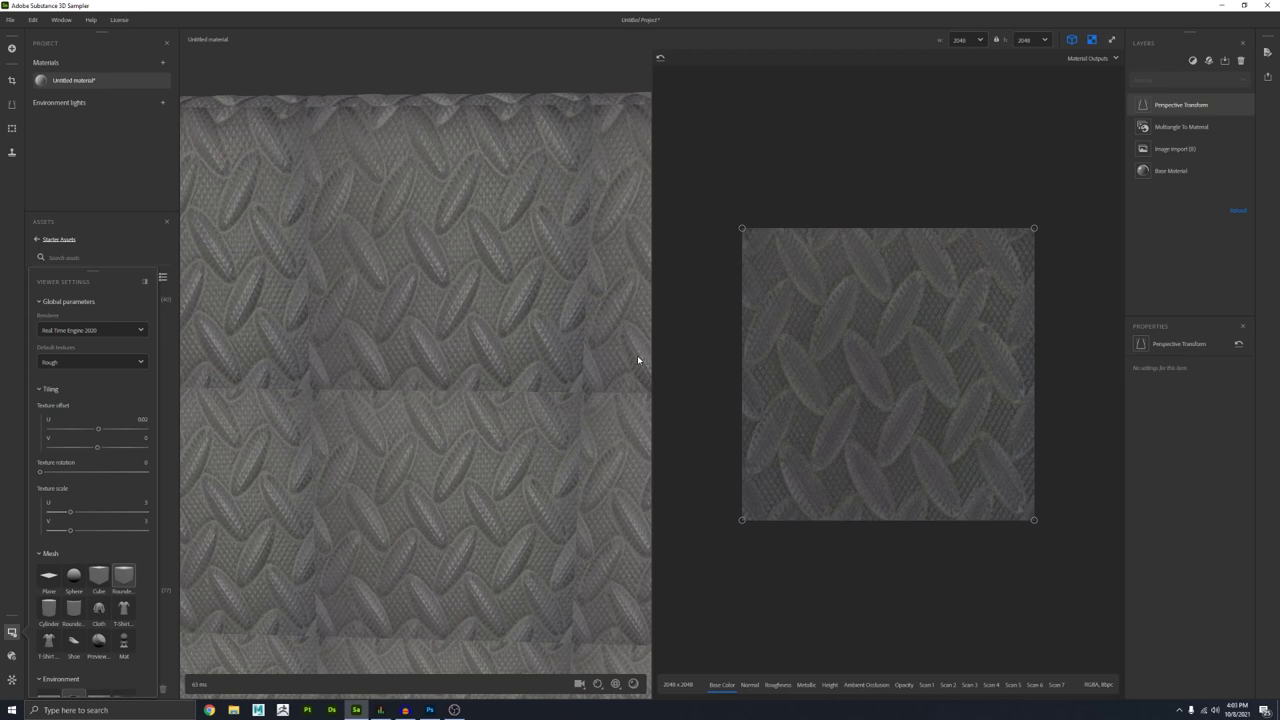
{"action": "middle_click_drag", "start_coordinate": [815, 511], "coordinate": [805, 490]}
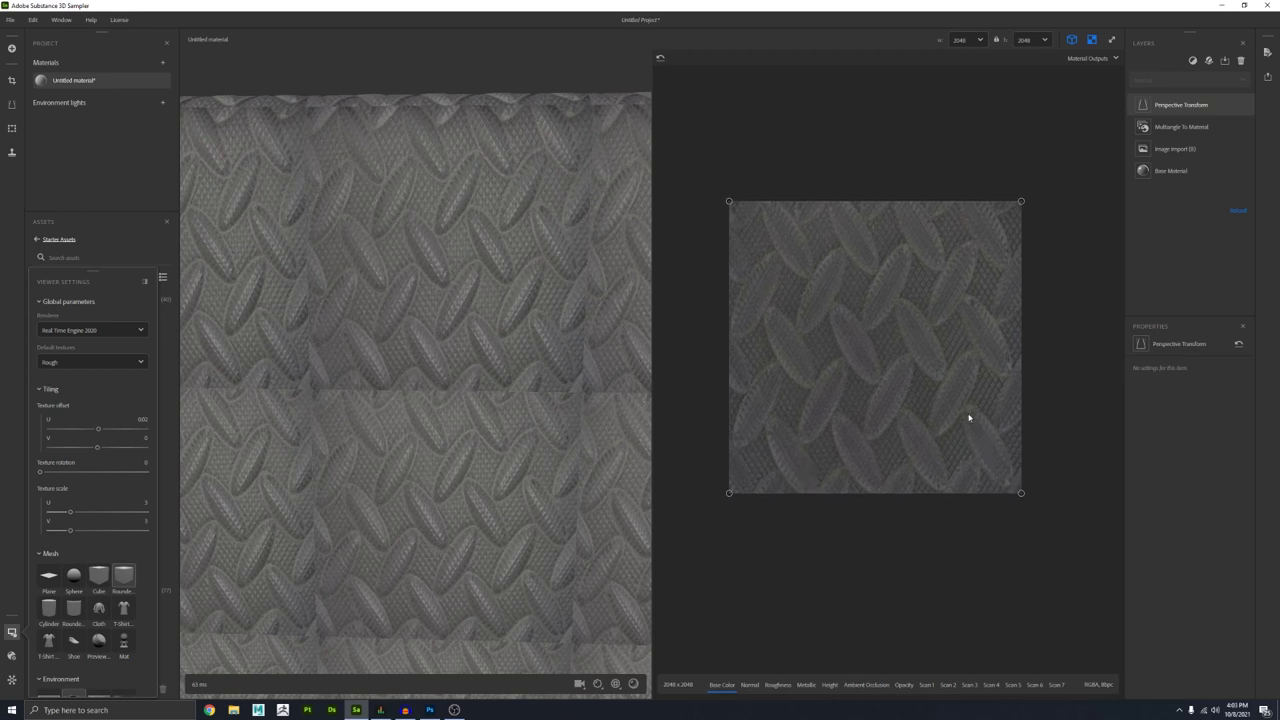
{"action": "left_click", "coordinate": [982, 441]}
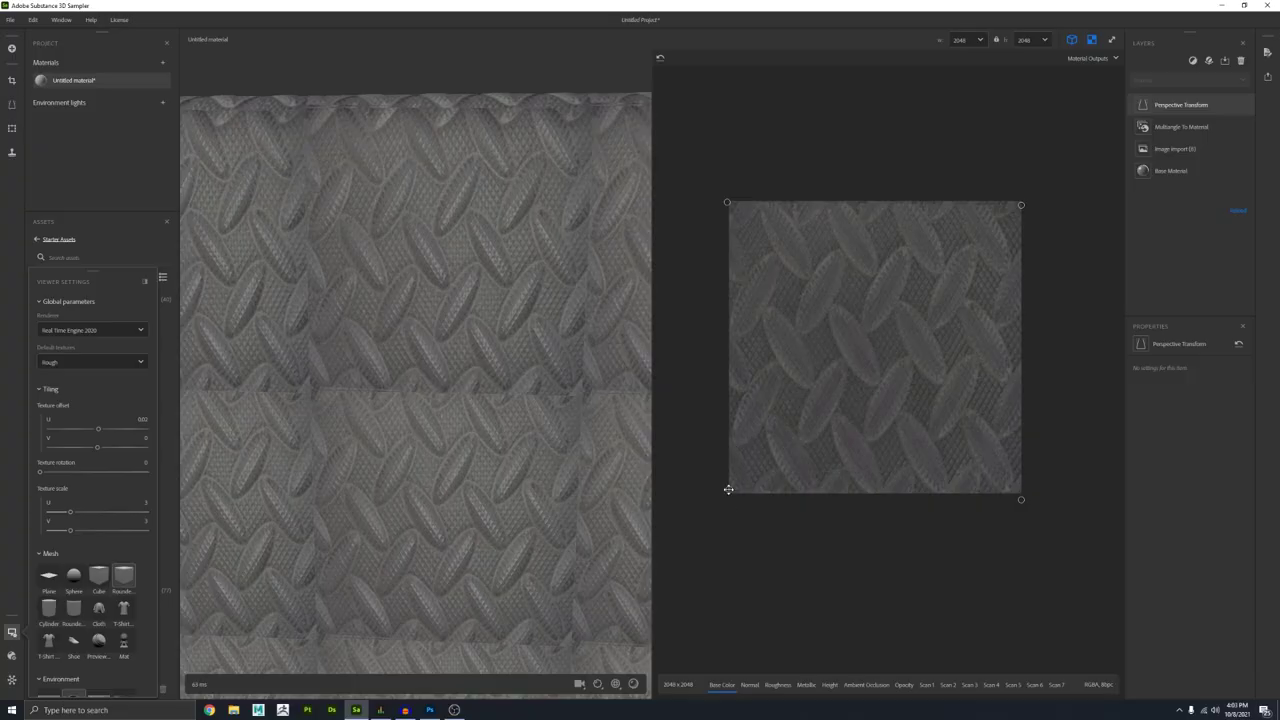
Step: Adjust the bottom-left, top-right and bottom-right perspective corners to square up the mat
{"action": "left_click_drag", "start_coordinate": [728, 489], "coordinate": [726, 490]}
{"action": "left_click_drag", "start_coordinate": [1022, 205], "coordinate": [1032, 203]}
{"action": "left_click_drag", "start_coordinate": [1028, 498], "coordinate": [1030, 498]}
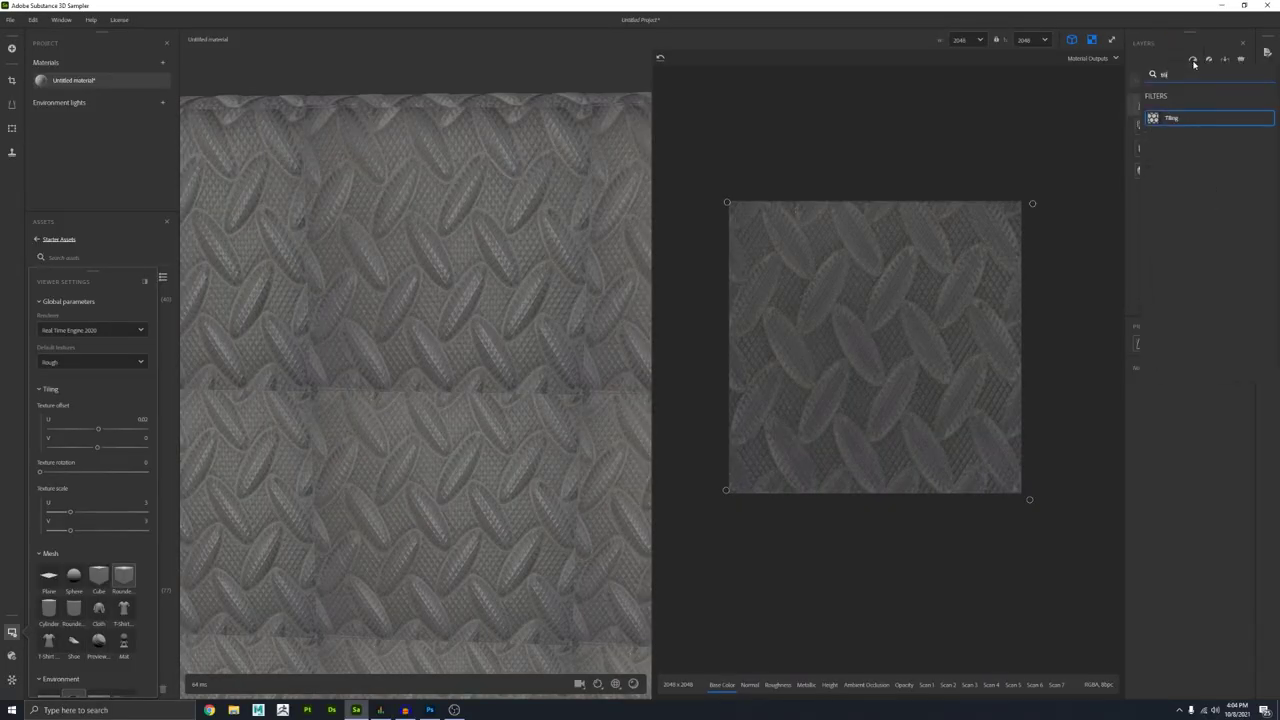
Step: Add a Tiling filter to the layer stack and switch the 2D view to Layer Inputs
{"action": "key", "text": "Return"}
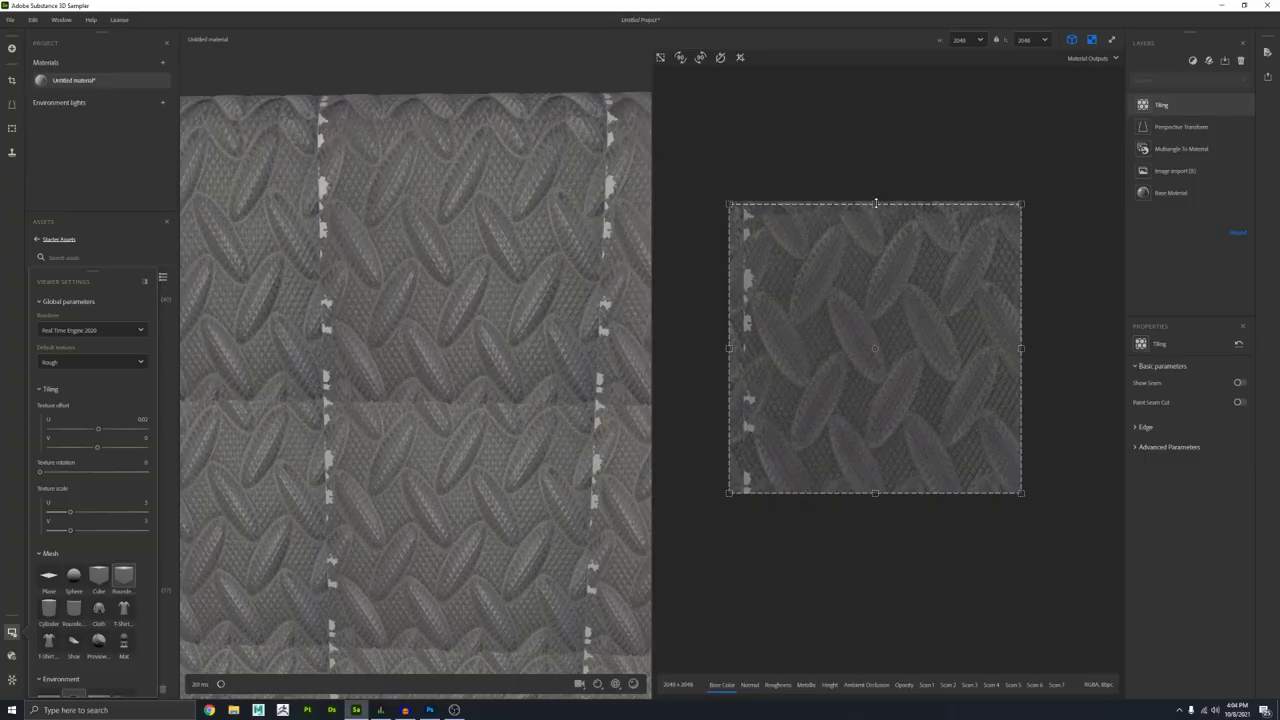
{"action": "mouse_move", "coordinate": [876, 202]}
{"action": "left_mouse_down"}
{"action": "mouse_move", "coordinate": [875, 251]}
{"action": "mouse_move", "coordinate": [875, 221]}
{"action": "left_mouse_up"}
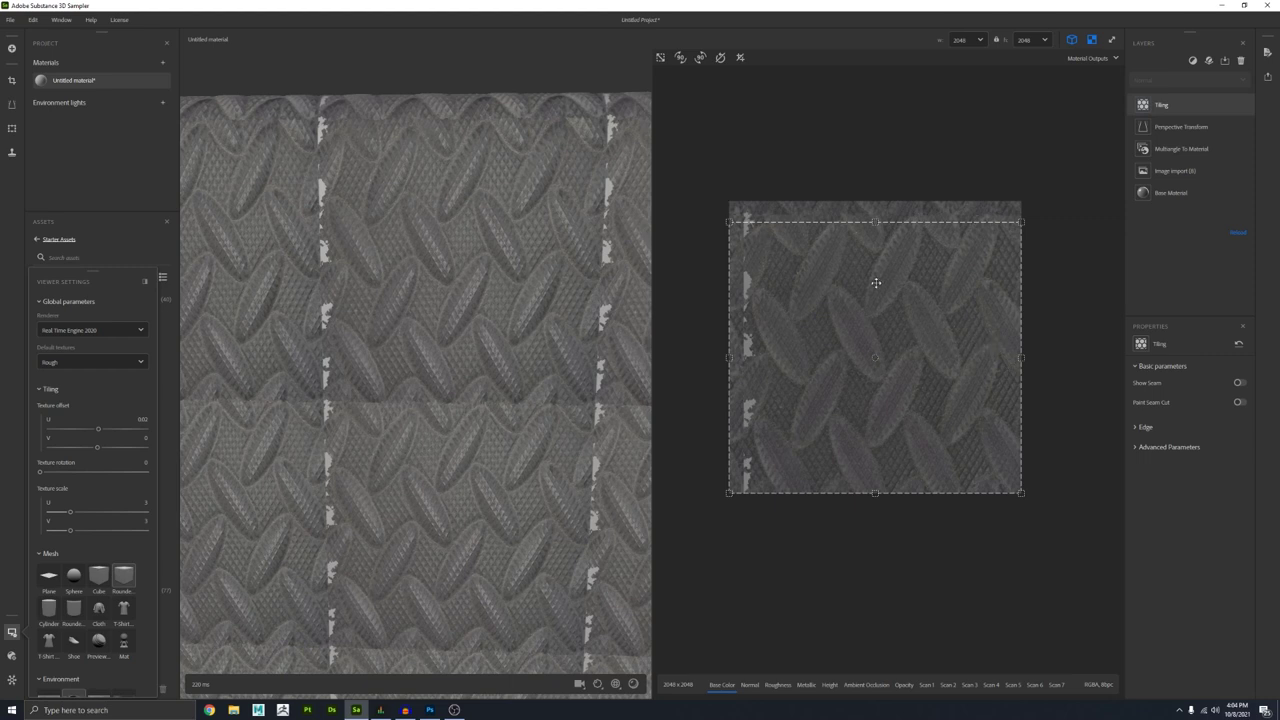
{"action": "key", "text": "ctrl+z"}
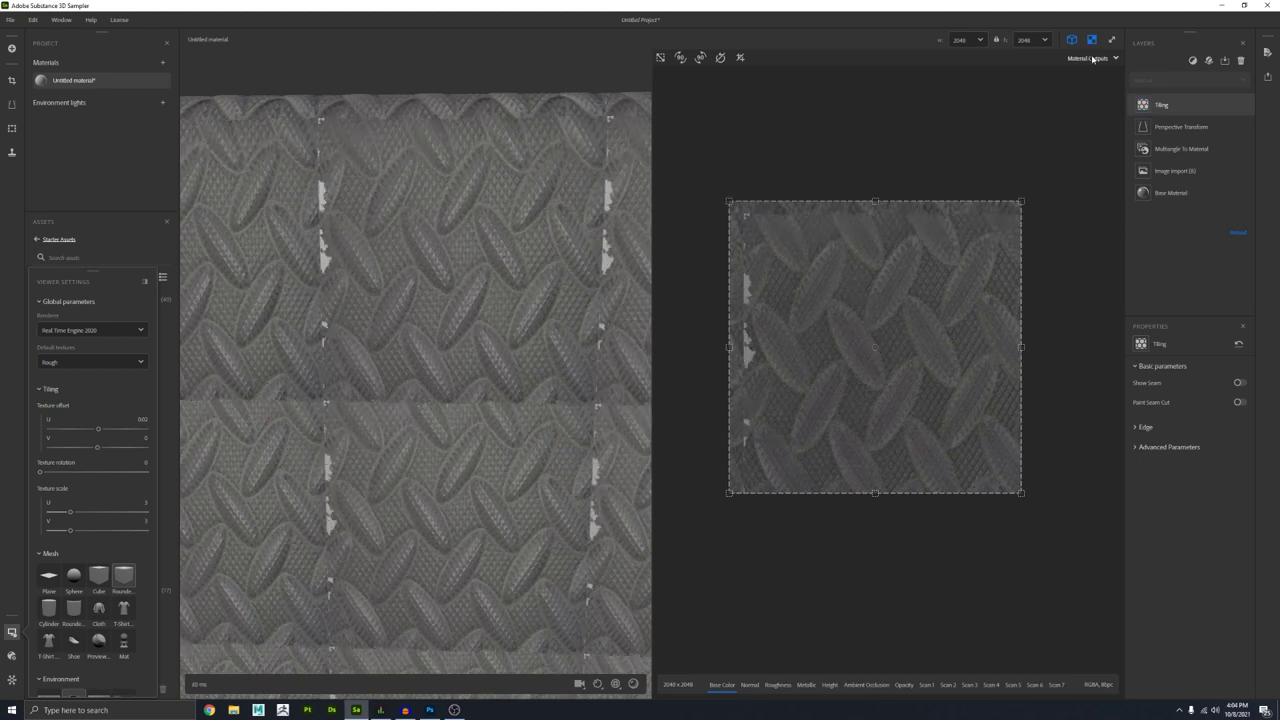
{"action": "left_click", "coordinate": [1092, 58]}
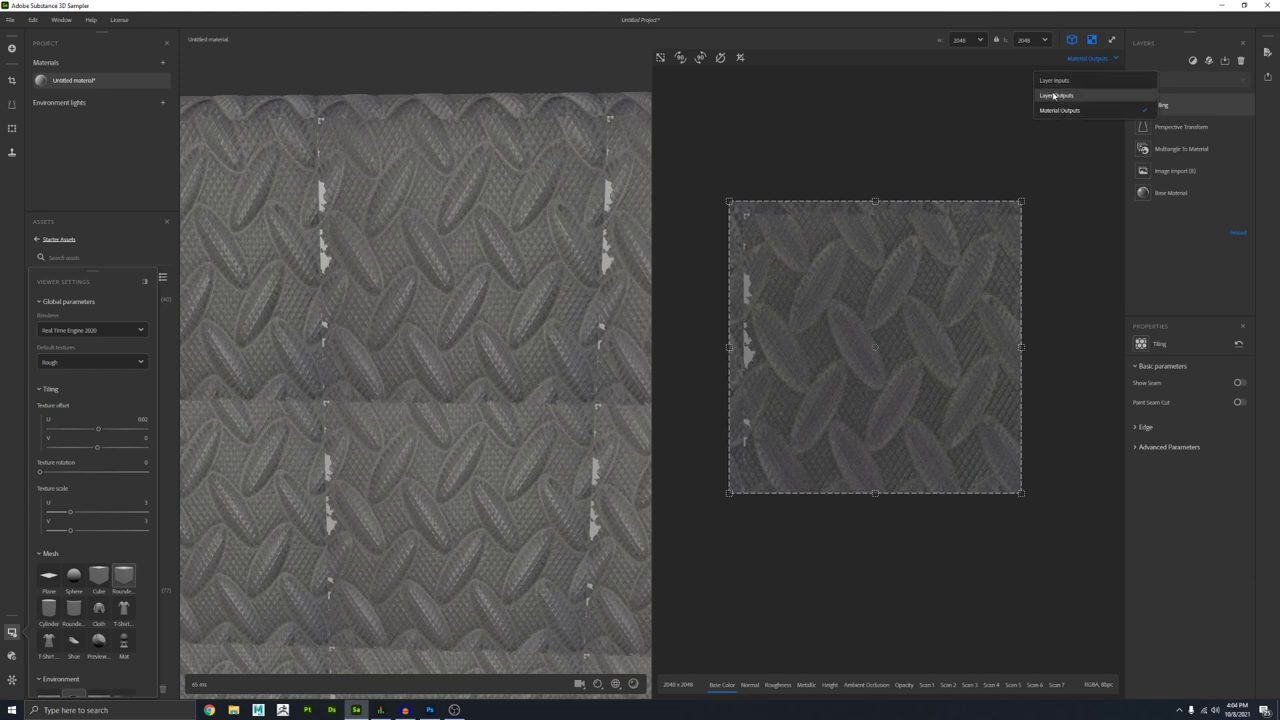
{"action": "left_click", "coordinate": [1051, 82]}
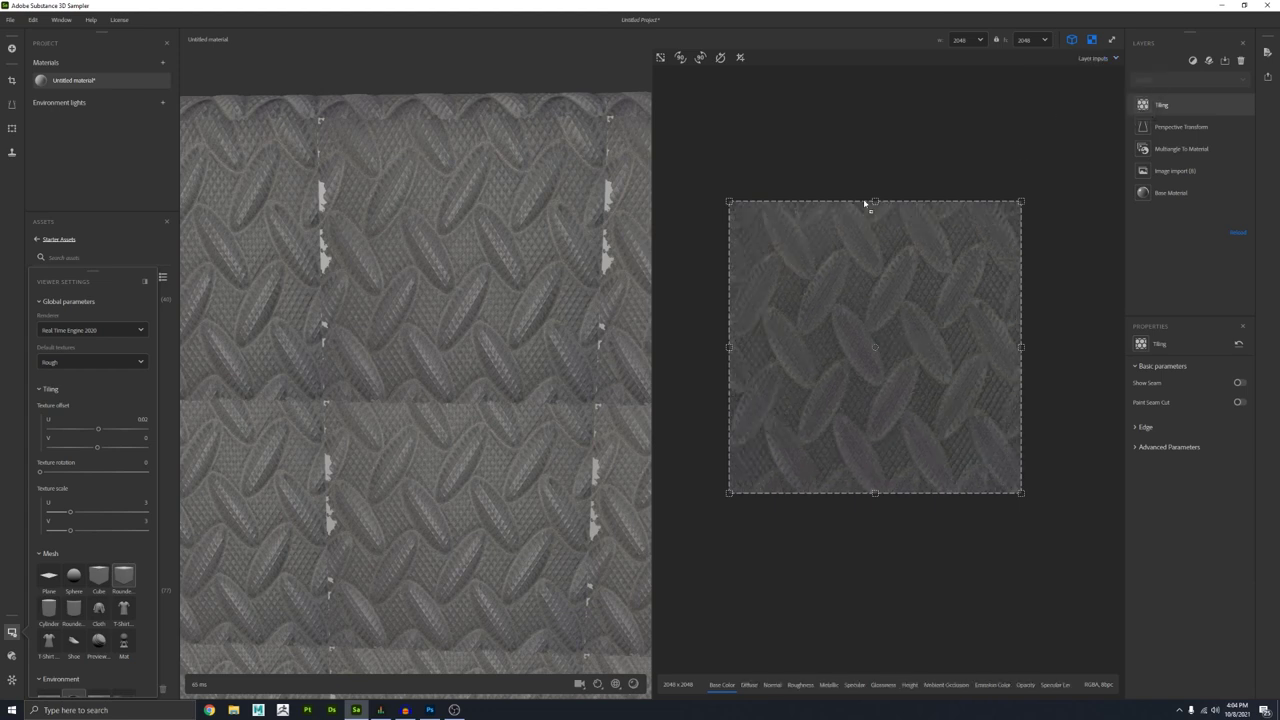
Step: Trim the tiling area by lowering its top edge and raising its bottom edge
{"action": "left_click_drag", "start_coordinate": [875, 200], "coordinate": [875, 231]}
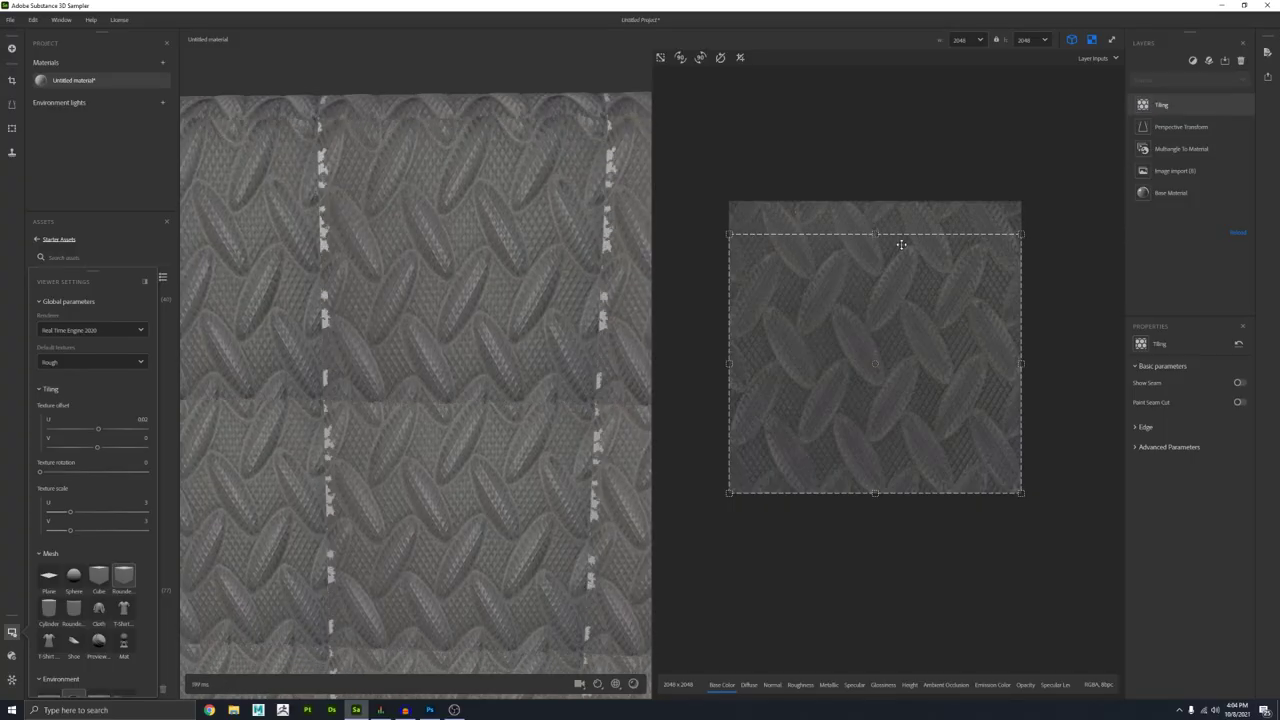
{"action": "left_click_drag", "start_coordinate": [875, 234], "coordinate": [875, 236]}
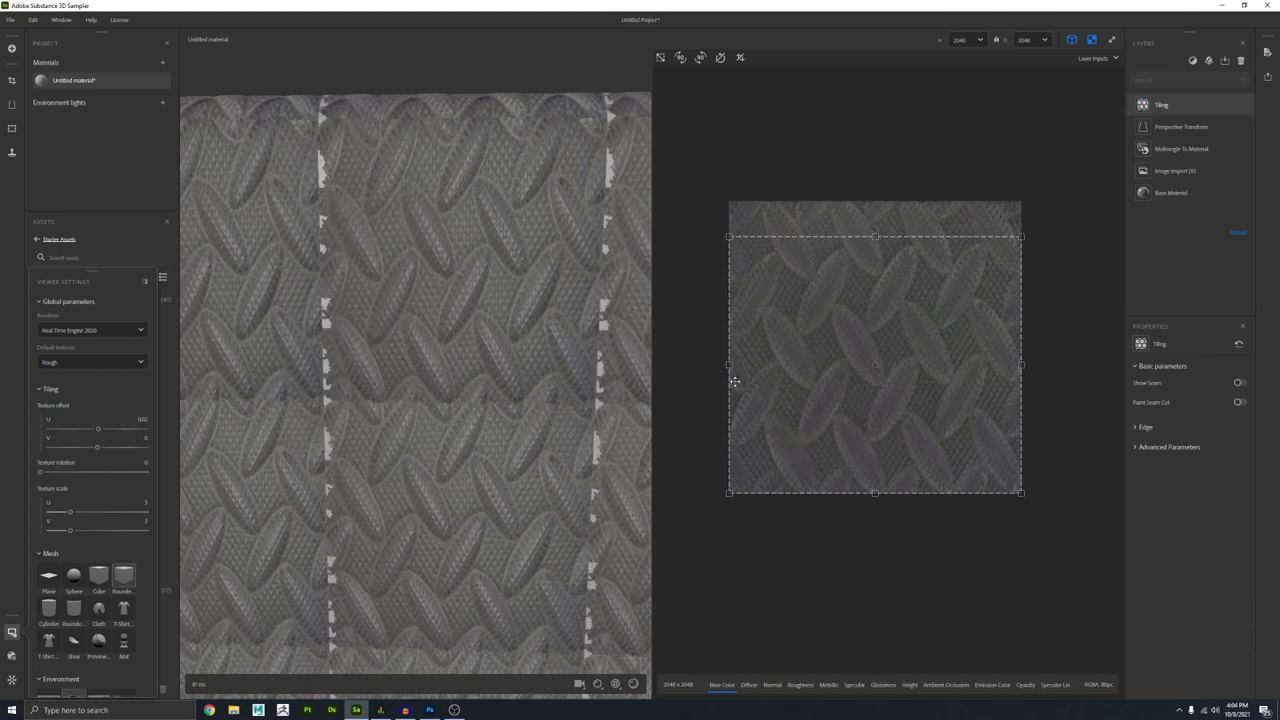
{"action": "left_click_drag", "start_coordinate": [873, 490], "coordinate": [874, 460]}
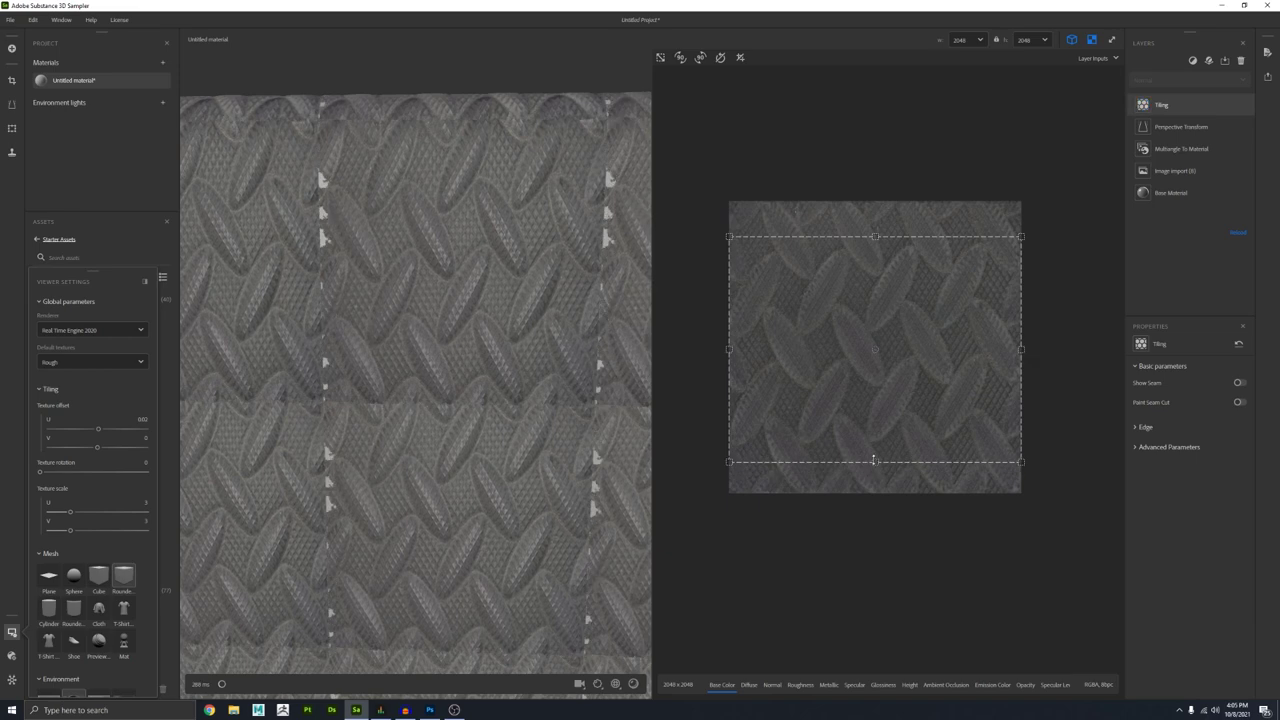
{"action": "scroll", "coordinate": [451, 414], "scroll_direction": "up", "scroll_amount": 3}
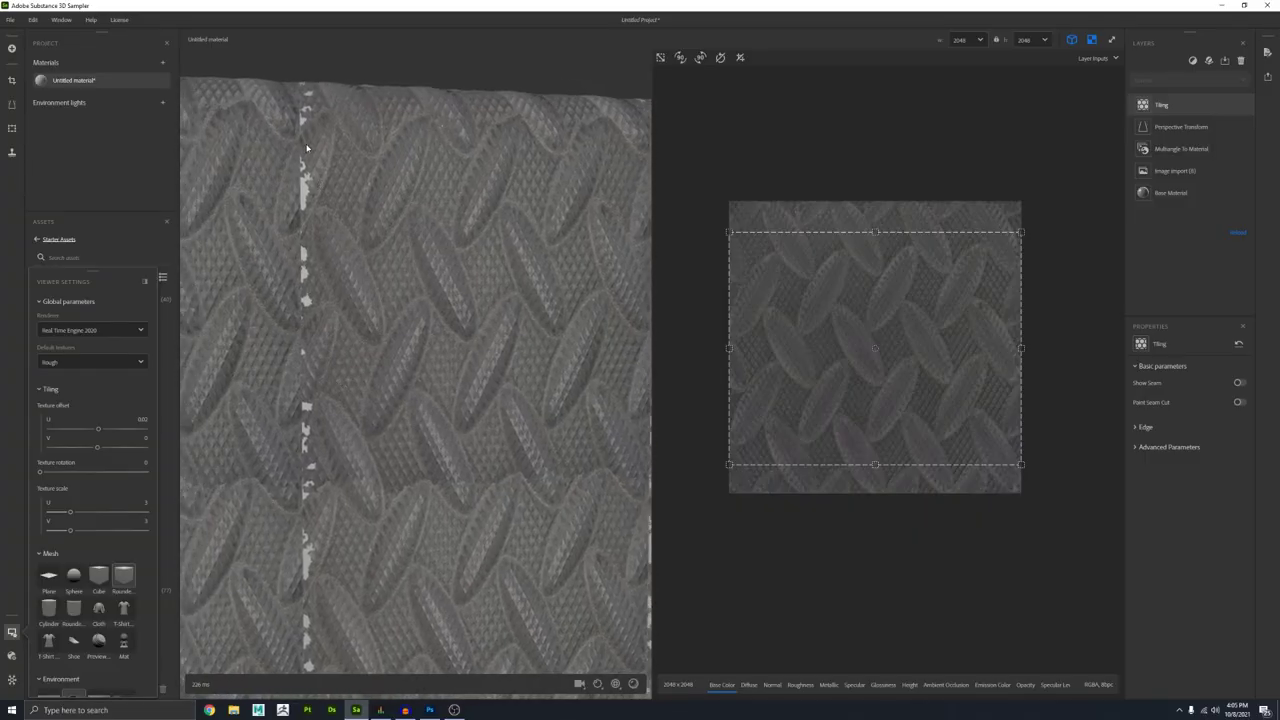
{"action": "scroll", "coordinate": [307, 440], "scroll_direction": "up", "scroll_amount": 5}
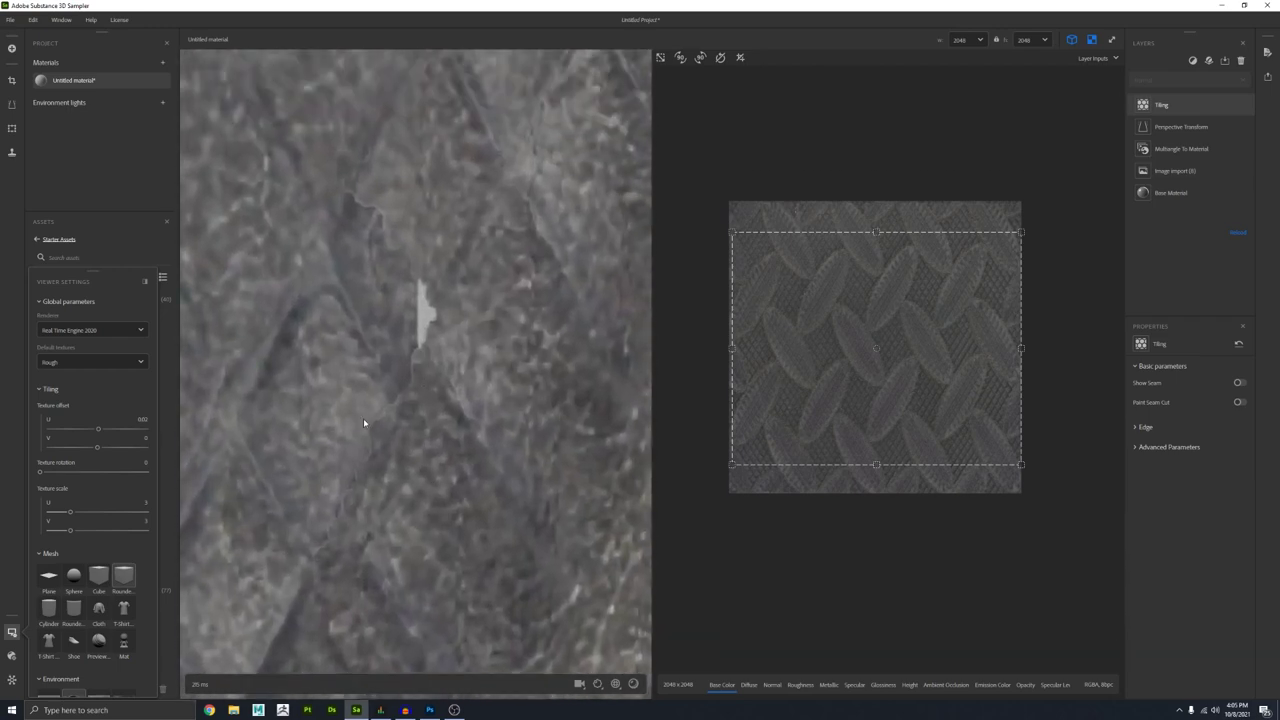
{"action": "scroll", "coordinate": [440, 450], "scroll_direction": "down", "scroll_amount": 5}
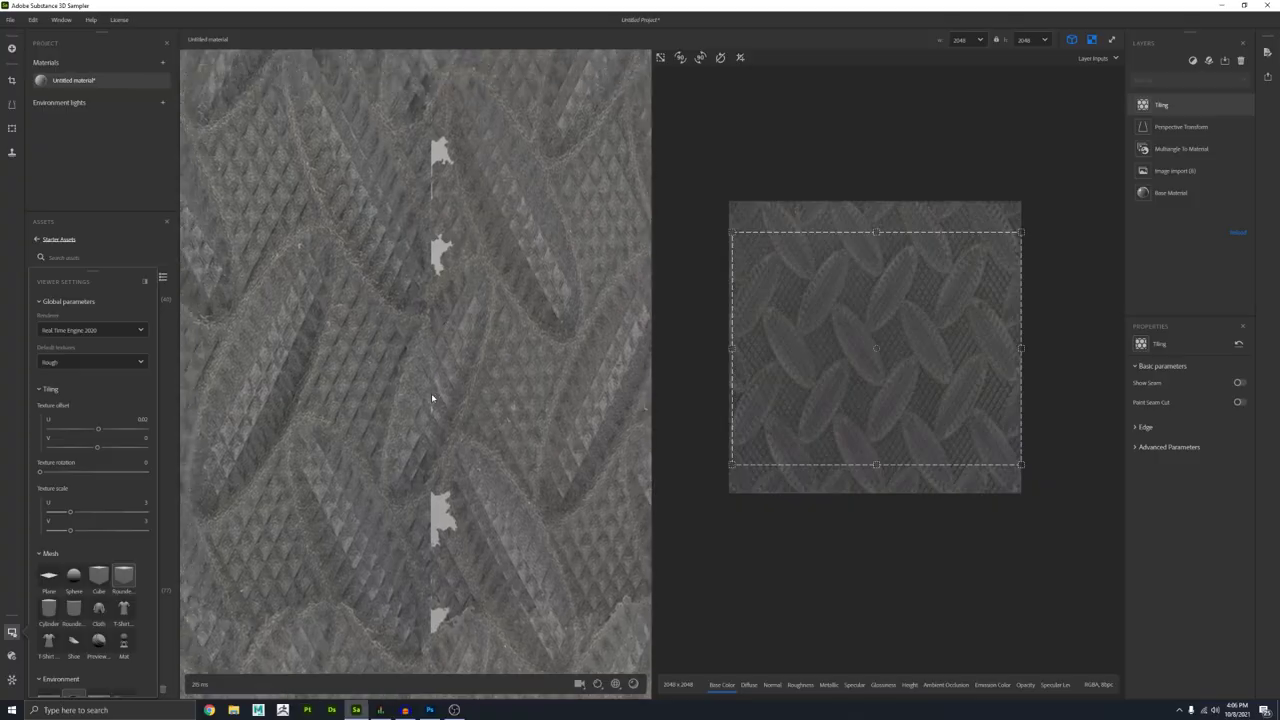
{"action": "scroll", "coordinate": [431, 393], "scroll_direction": "down", "scroll_amount": 2}
{"action": "scroll", "coordinate": [399, 368], "scroll_direction": "up", "scroll_amount": 5}
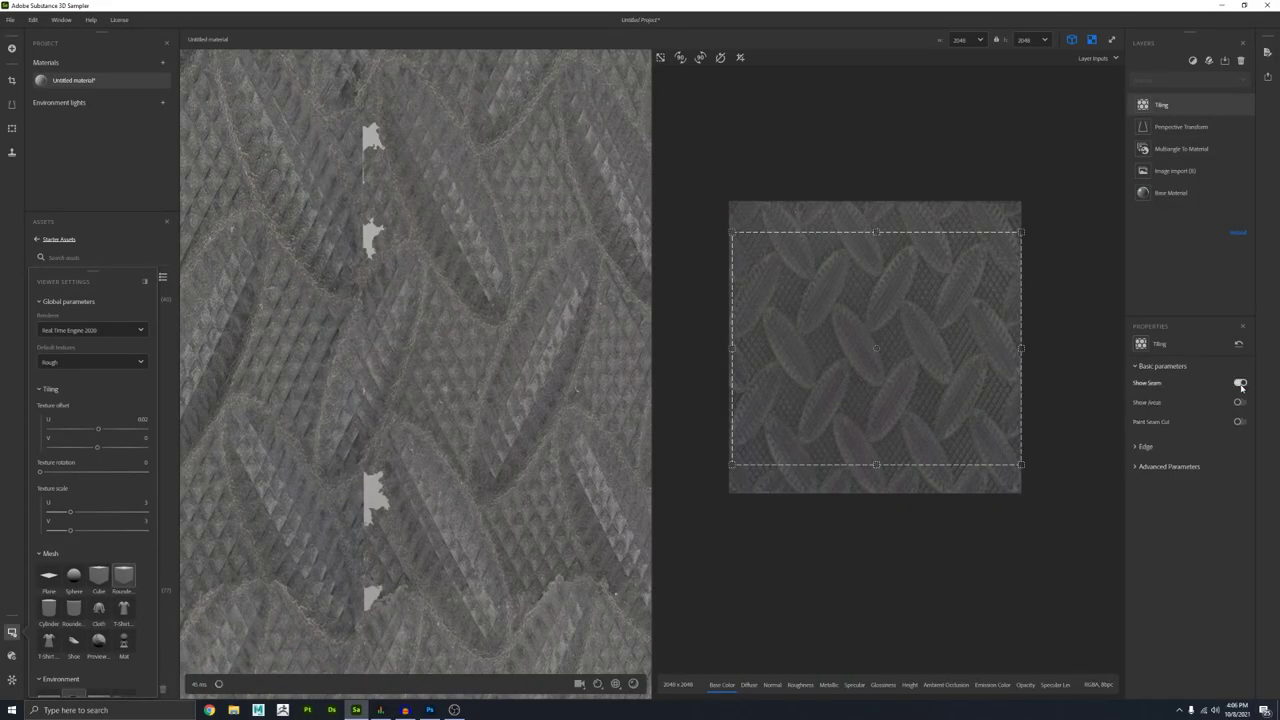
Step: Overlay the tiling areas on the preview and drop the edge Threshold to about 0.14 and Blur to 0
{"action": "left_click", "coordinate": [1239, 402]}
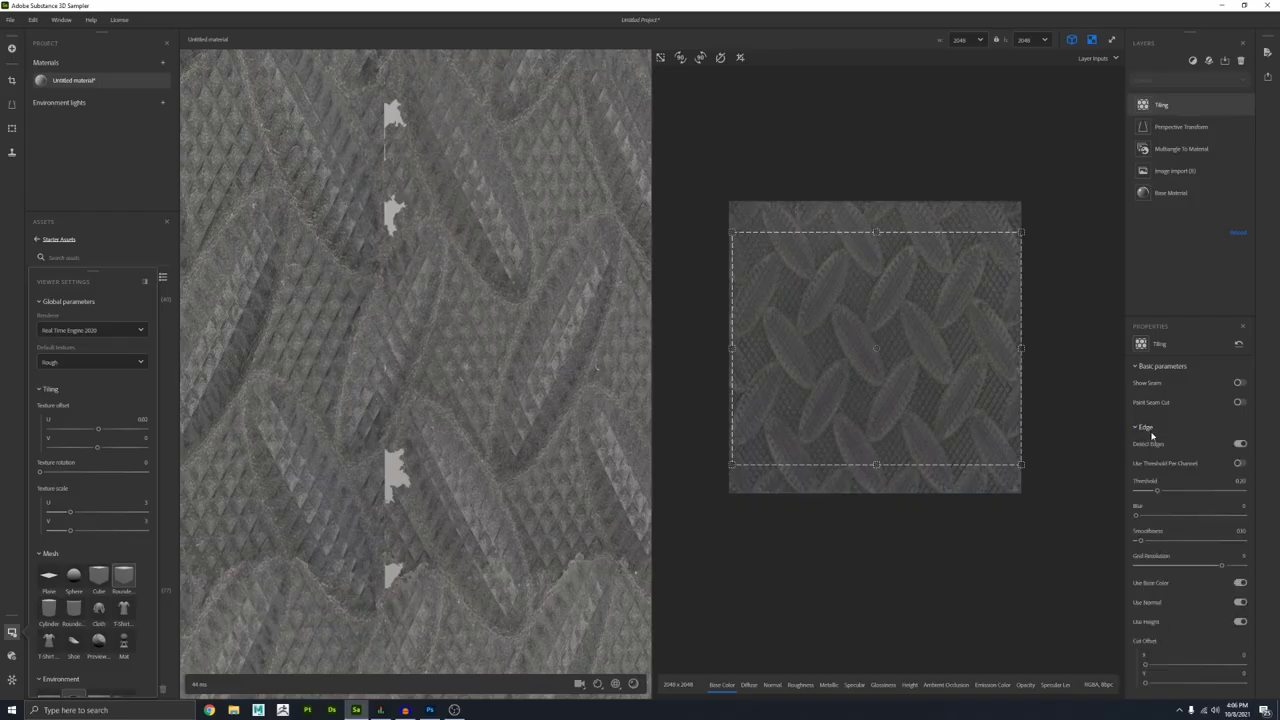
{"action": "scroll", "coordinate": [1157, 432], "scroll_direction": "down", "scroll_amount": 1}
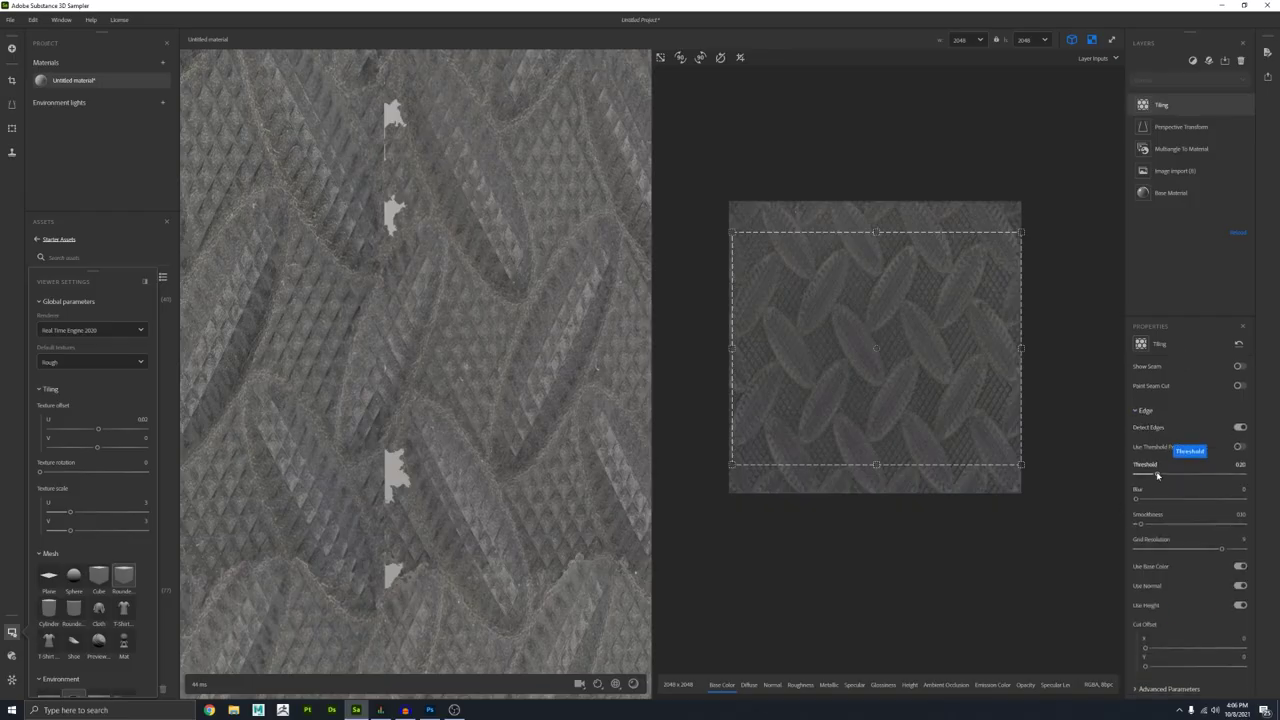
{"action": "left_click_drag", "start_coordinate": [1160, 476], "coordinate": [1159, 477]}
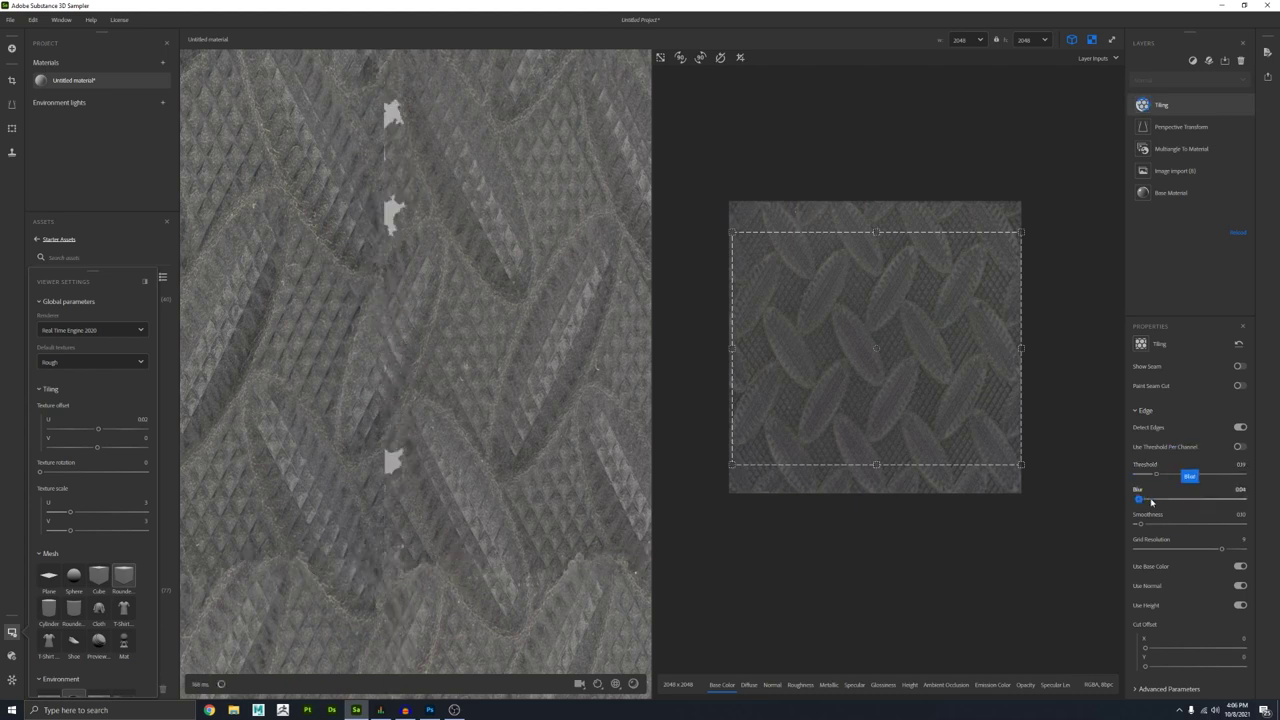
{"action": "left_click_drag", "start_coordinate": [1244, 499], "coordinate": [1094, 506]}
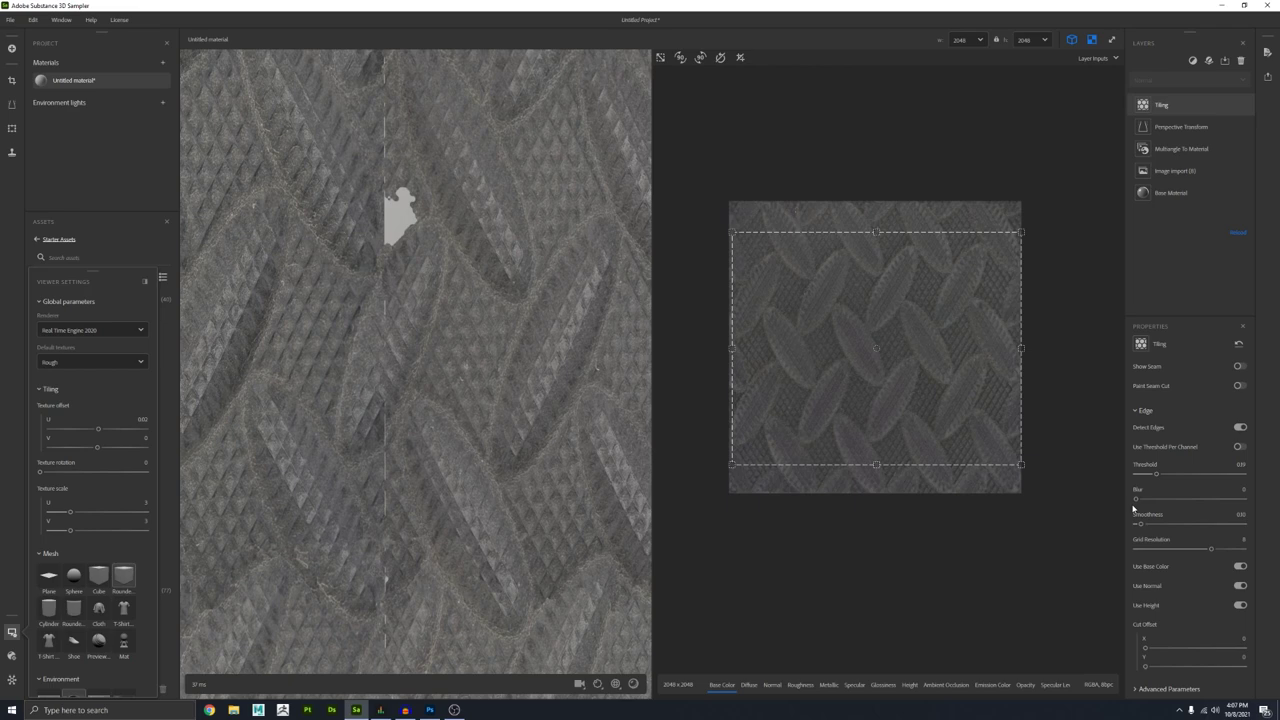
Step: Settle the Tiling edge settings at Threshold 0.07, Blur about 0.6 and Grid Resolution 9
{"action": "left_click_drag", "start_coordinate": [1158, 476], "coordinate": [1158, 477]}
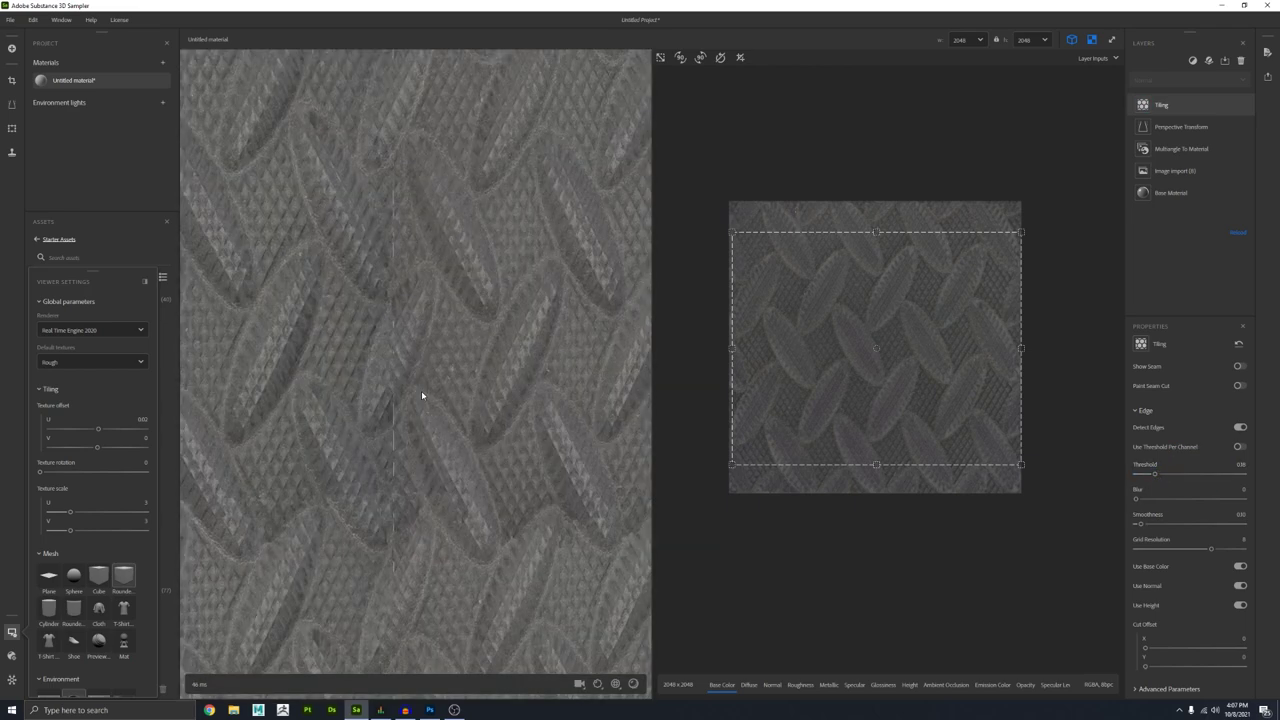
{"action": "left_click_drag", "start_coordinate": [1136, 499], "coordinate": [1242, 499]}
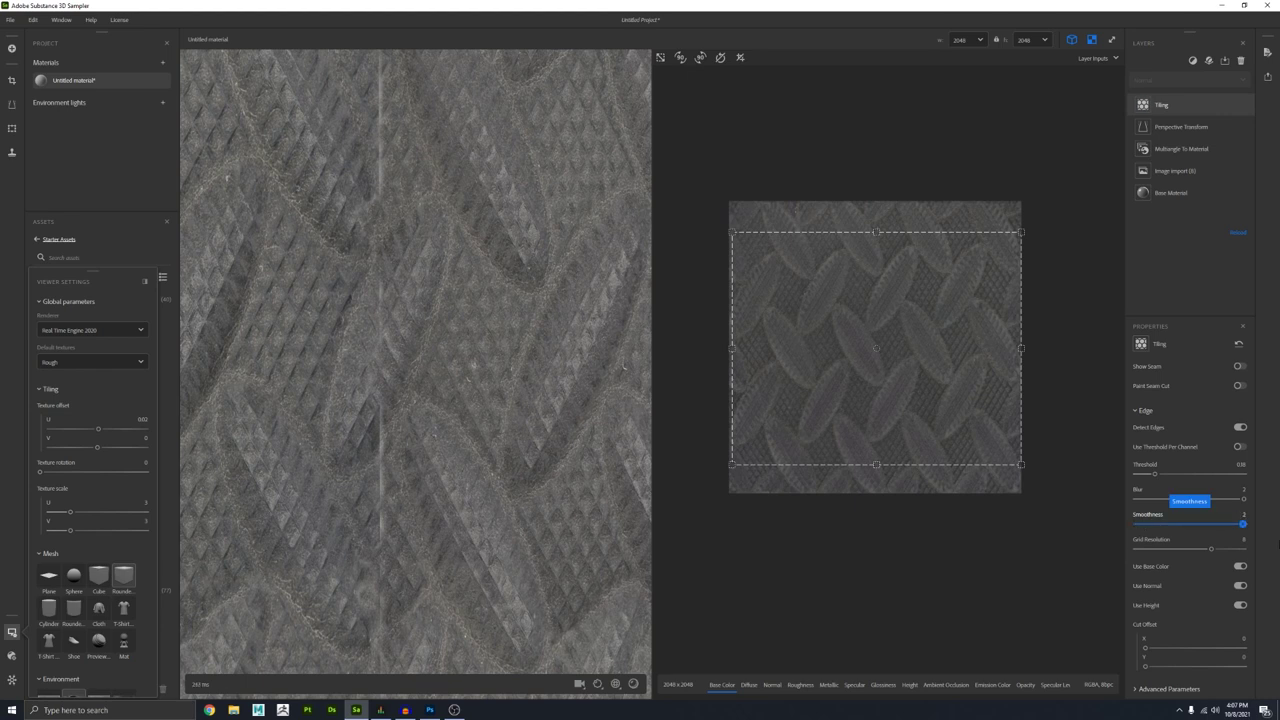
{"action": "left_click_drag", "start_coordinate": [1157, 475], "coordinate": [1155, 478]}
{"action": "left_click", "coordinate": [1169, 500]}
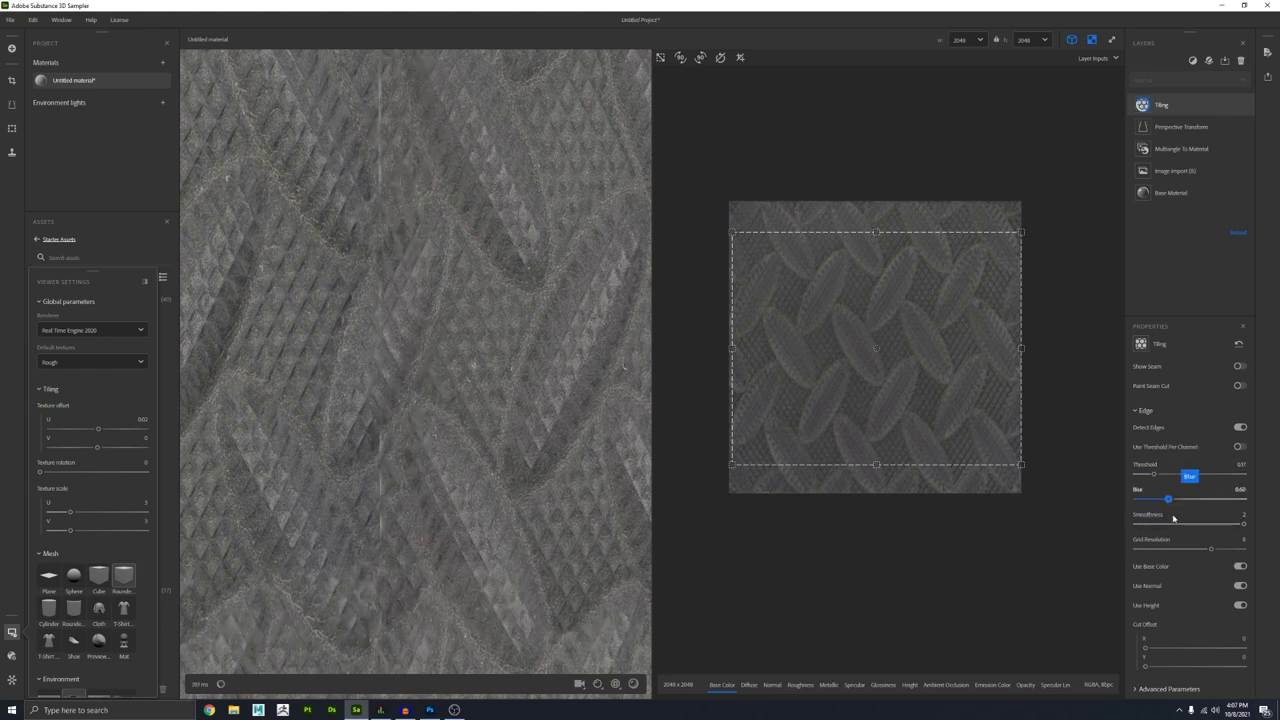
{"action": "left_click_drag", "start_coordinate": [1210, 549], "coordinate": [1221, 549]}
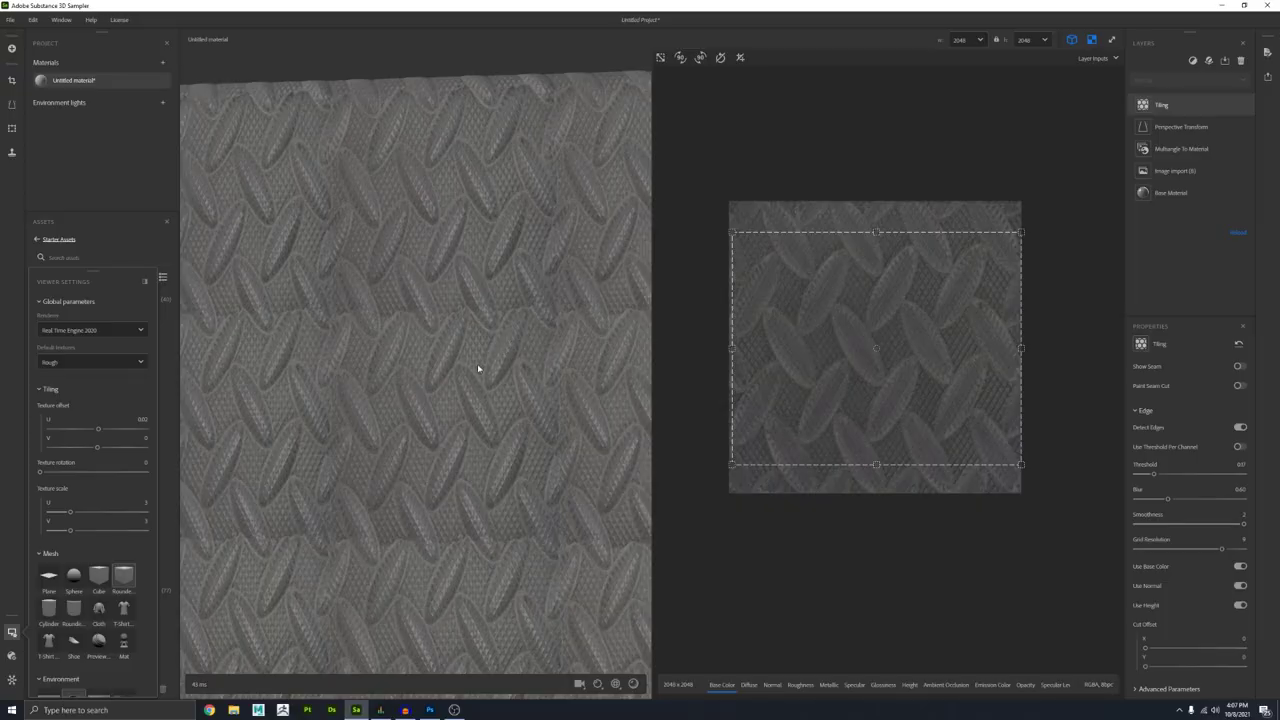
{"action": "left_click_drag", "start_coordinate": [478, 369], "coordinate": [543, 97]}
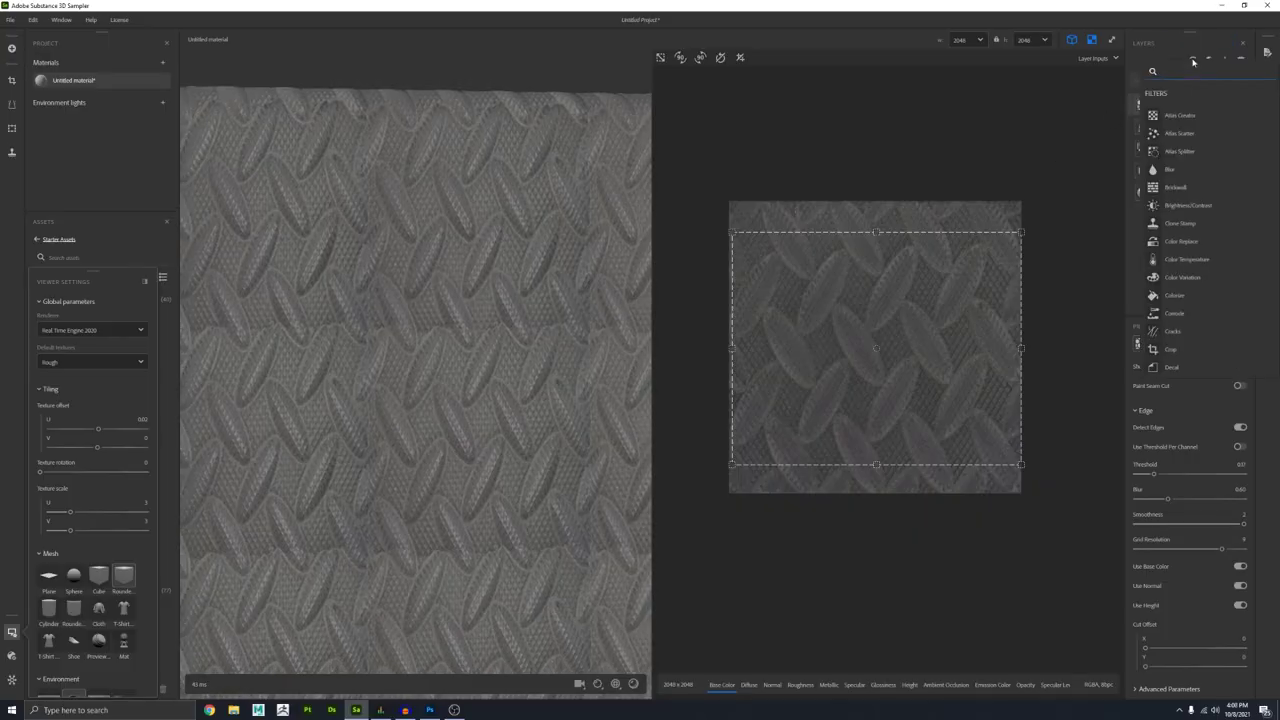
Step: Add an Equalize filter and move it below Perspective Transform in the layer stack
{"action": "type", "text": "equal"}
{"action": "key", "text": "Return"}
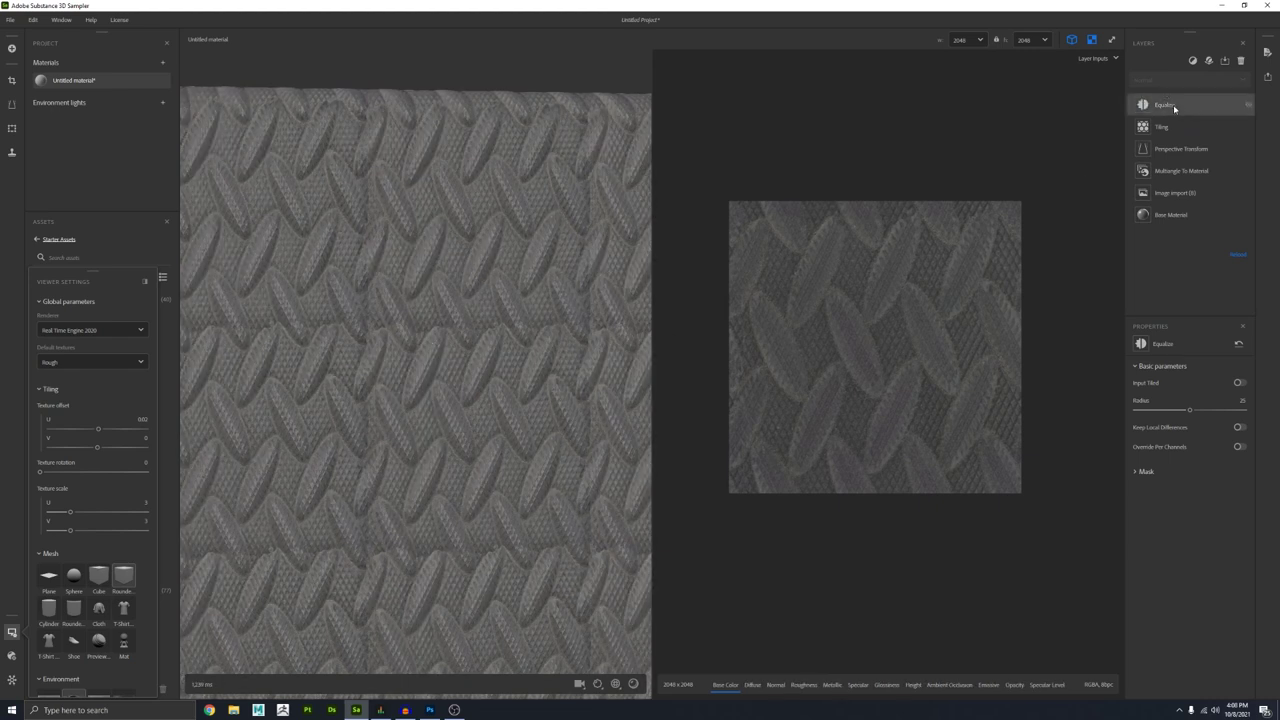
{"action": "left_click_drag", "start_coordinate": [1177, 129], "coordinate": [1152, 215]}
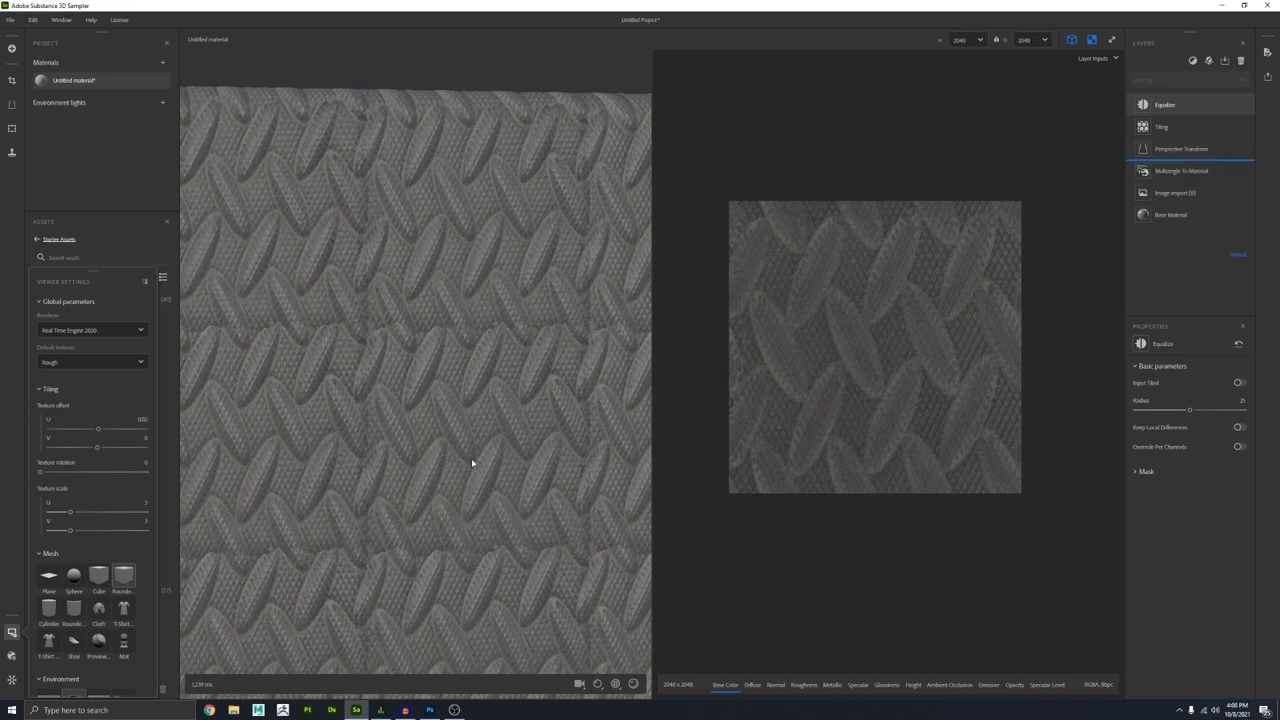
{"action": "left_click_drag", "start_coordinate": [403, 374], "coordinate": [327, 325]}
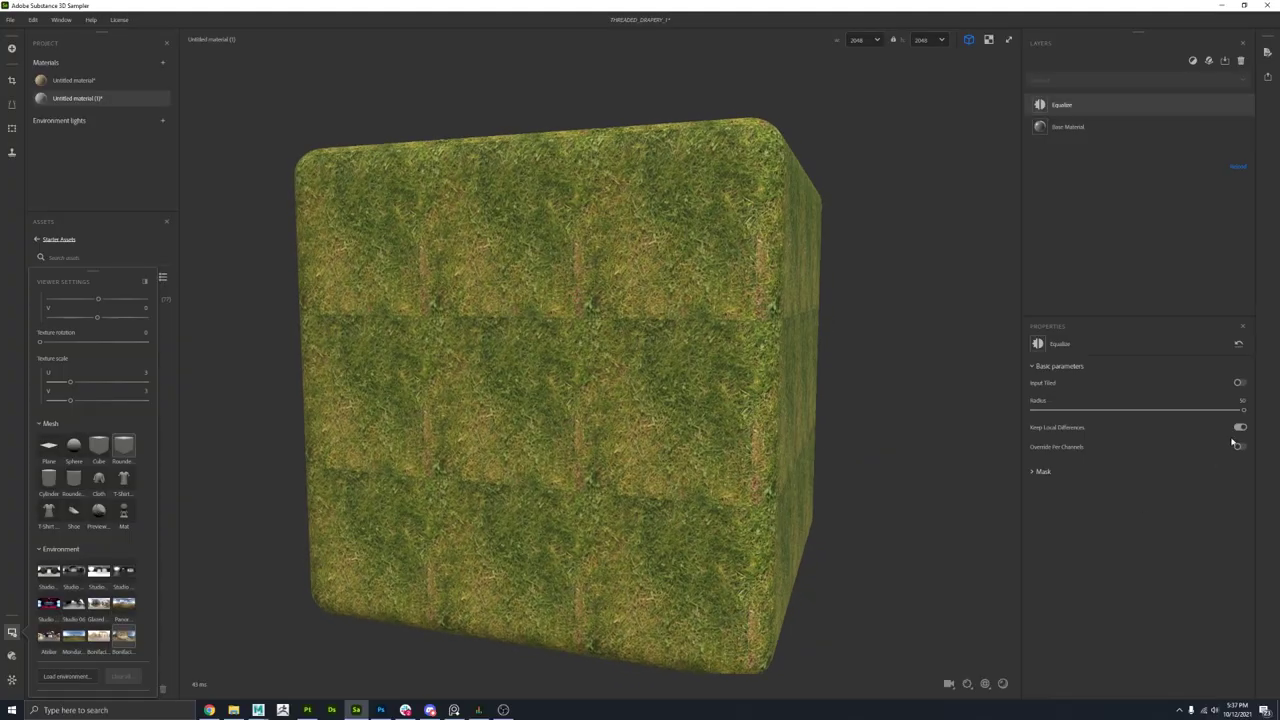
Step: Enable Keep Local Differences and lower the Equalize radius to 20.28
{"action": "left_click", "coordinate": [1240, 428]}
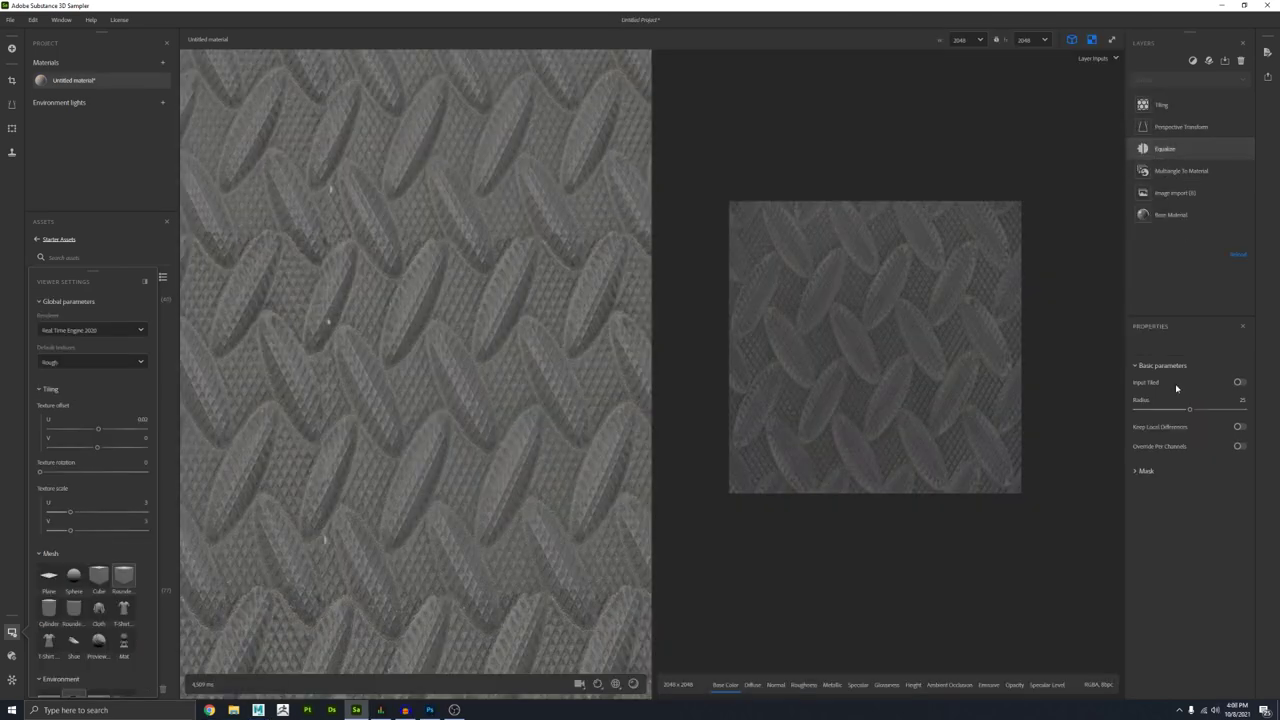
{"action": "scroll", "coordinate": [331, 343], "scroll_direction": "down", "scroll_amount": 3}
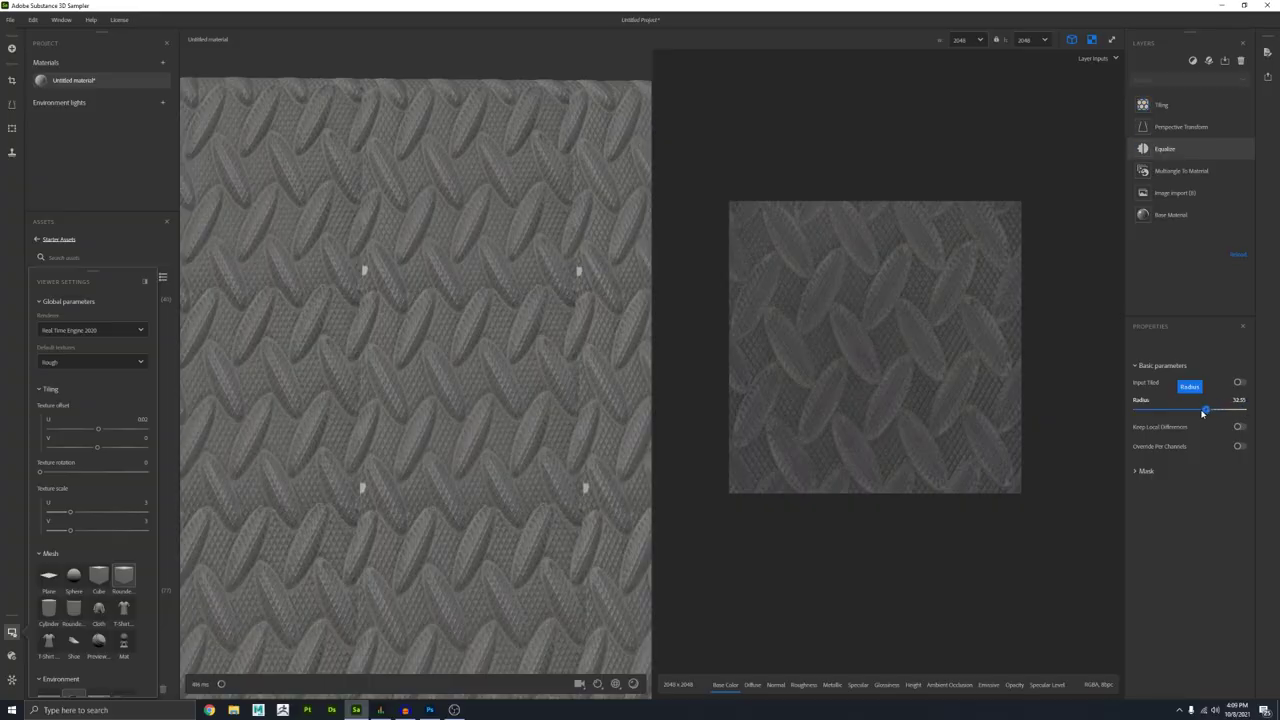
{"action": "left_click_drag", "start_coordinate": [1152, 414], "coordinate": [1148, 416]}
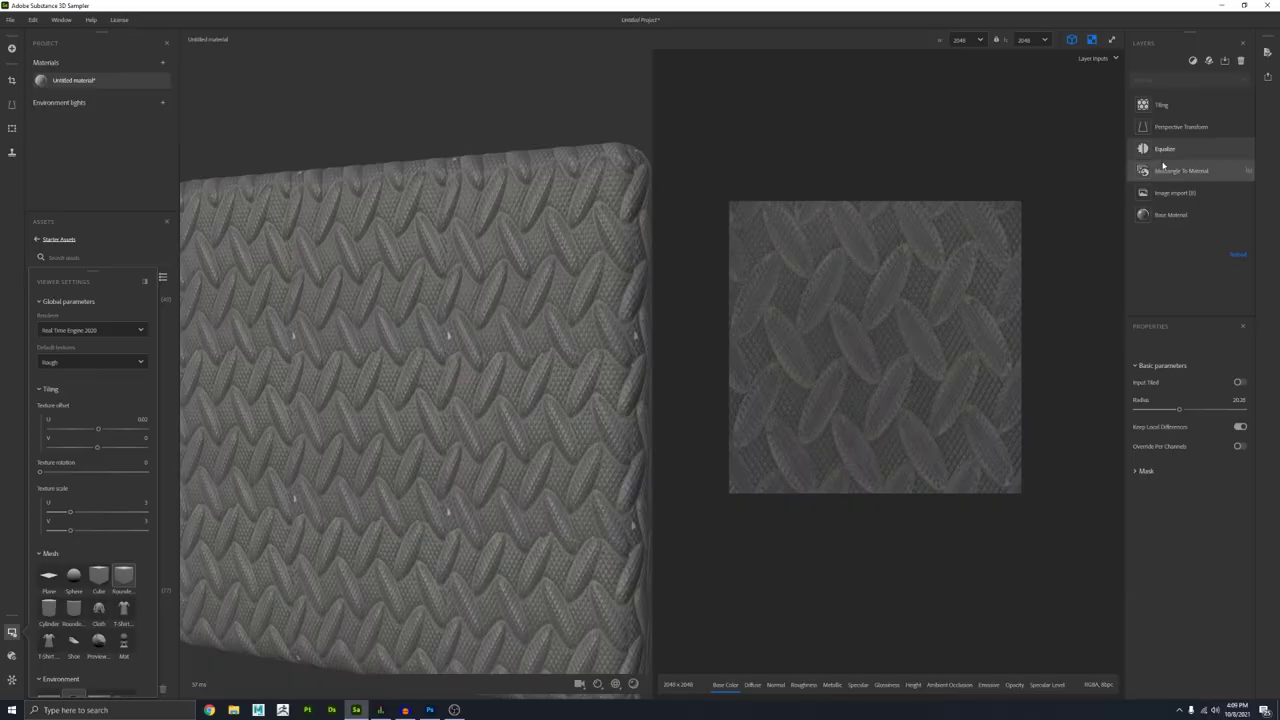
Step: Inspect the Tiling layer's edge-detection settings, then reselect the Equalize layer
{"action": "left_click", "coordinate": [1162, 106]}
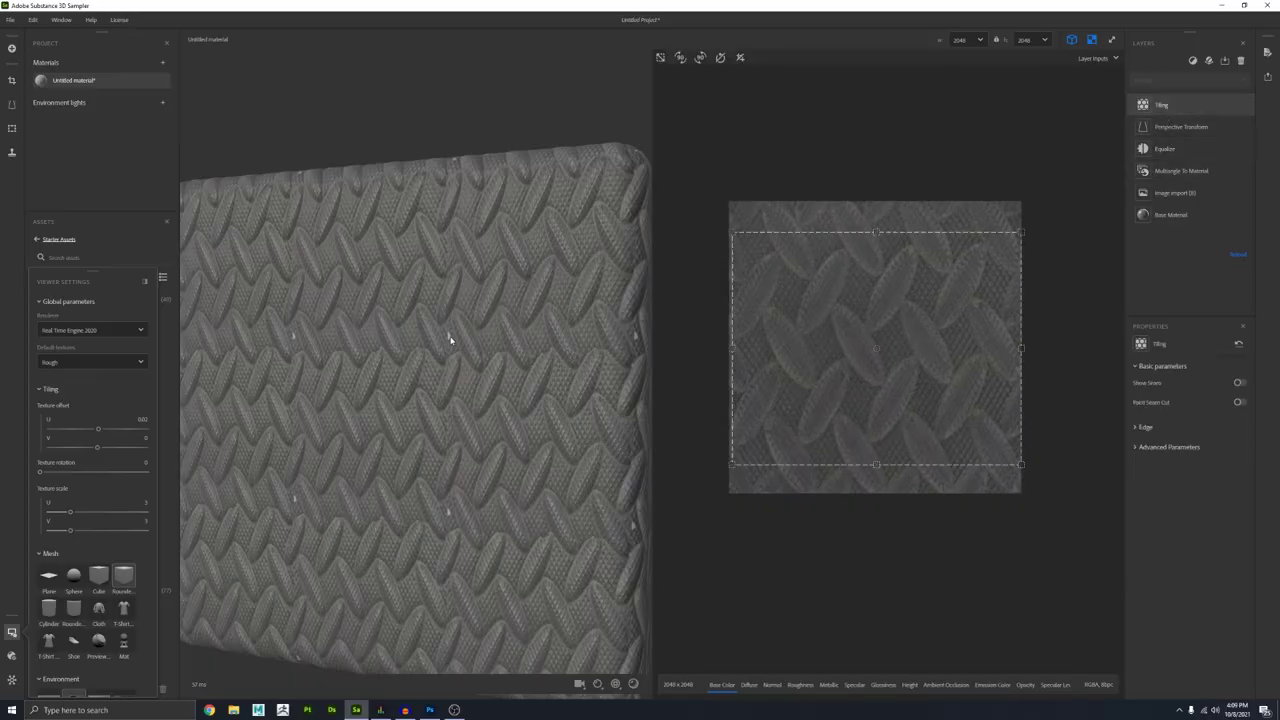
{"action": "scroll", "coordinate": [455, 330], "scroll_direction": "up", "scroll_amount": 2}
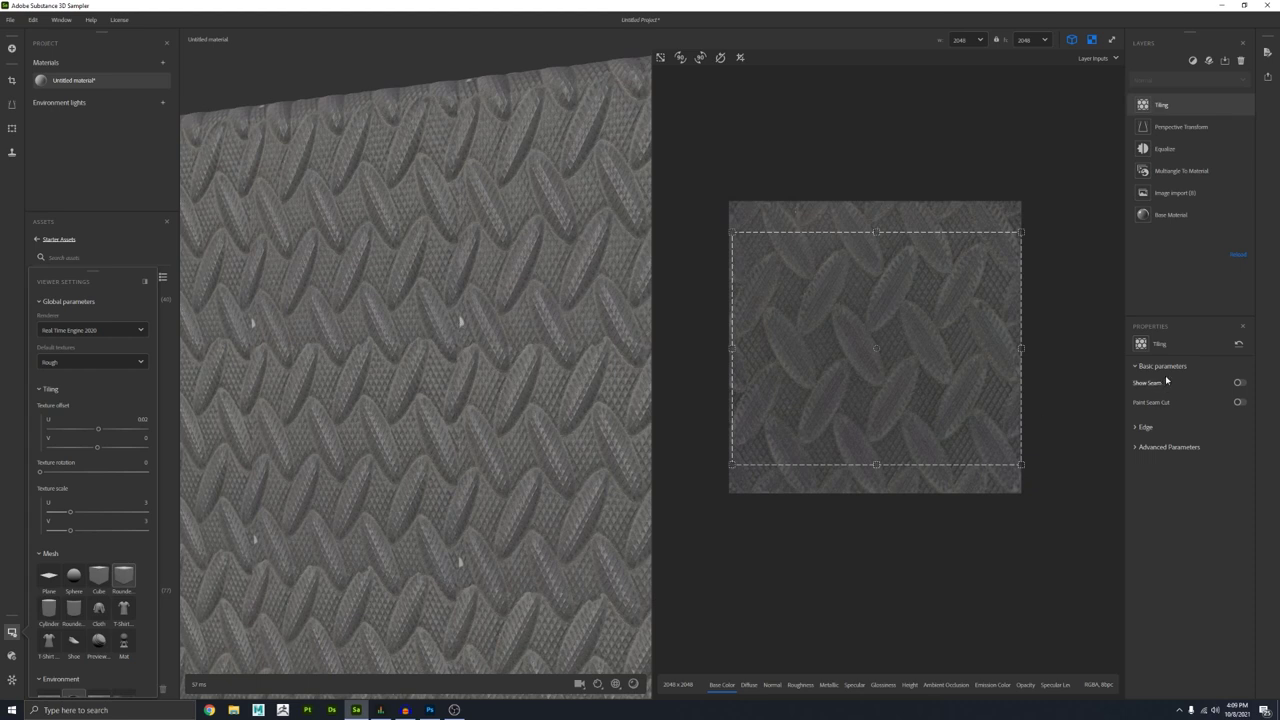
{"action": "left_click", "coordinate": [1145, 428]}
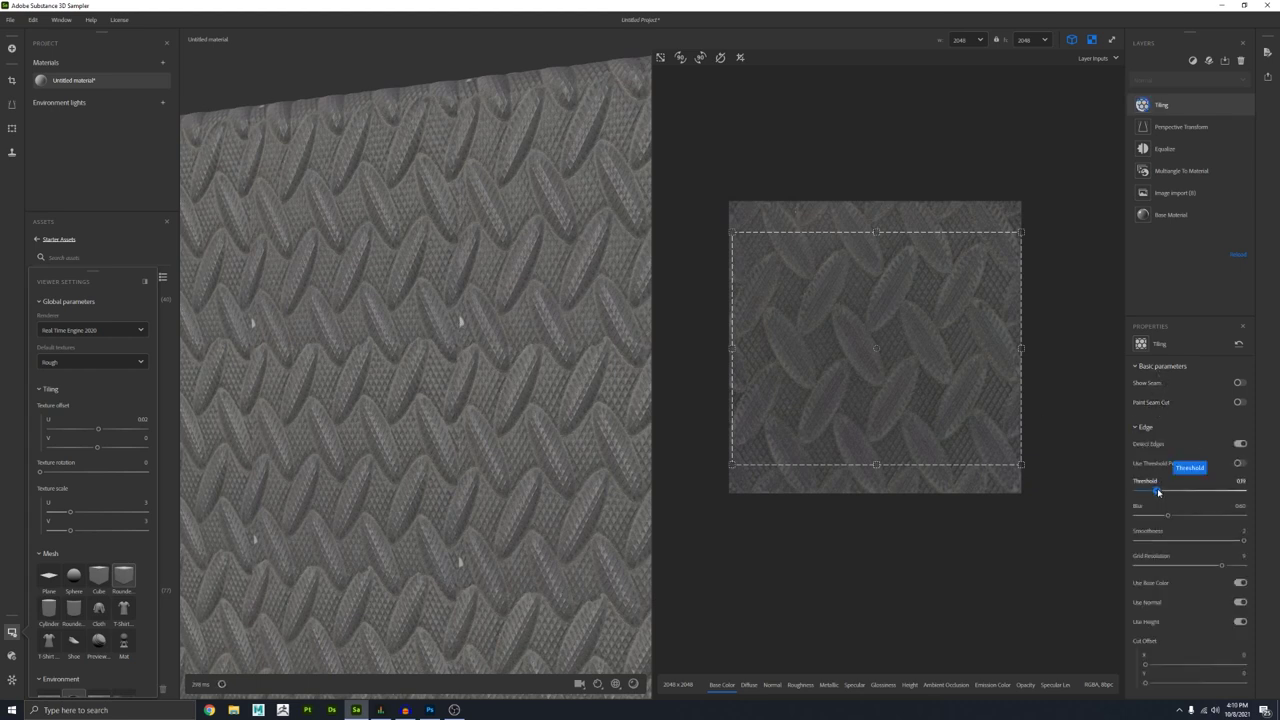
{"action": "left_click", "coordinate": [1165, 148]}
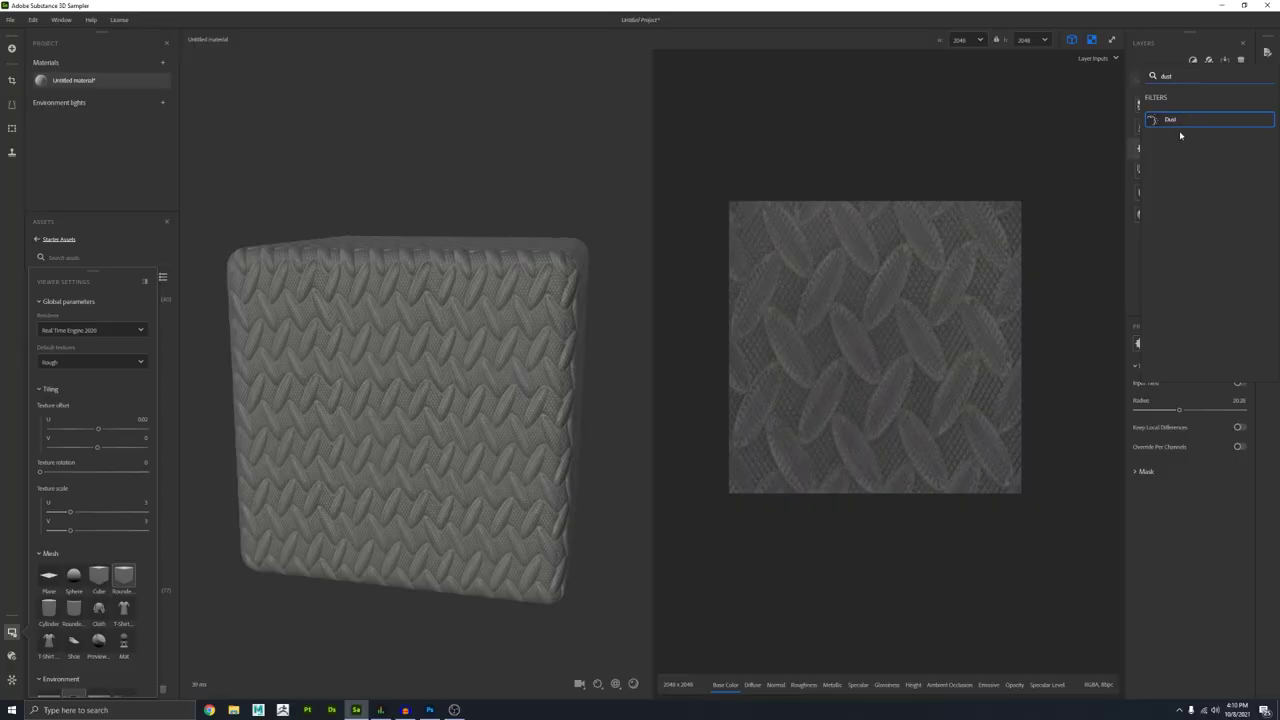
Step: Add a trial Dust filter layer and raise its Density to about 0.85
{"action": "left_click", "coordinate": [1165, 122]}
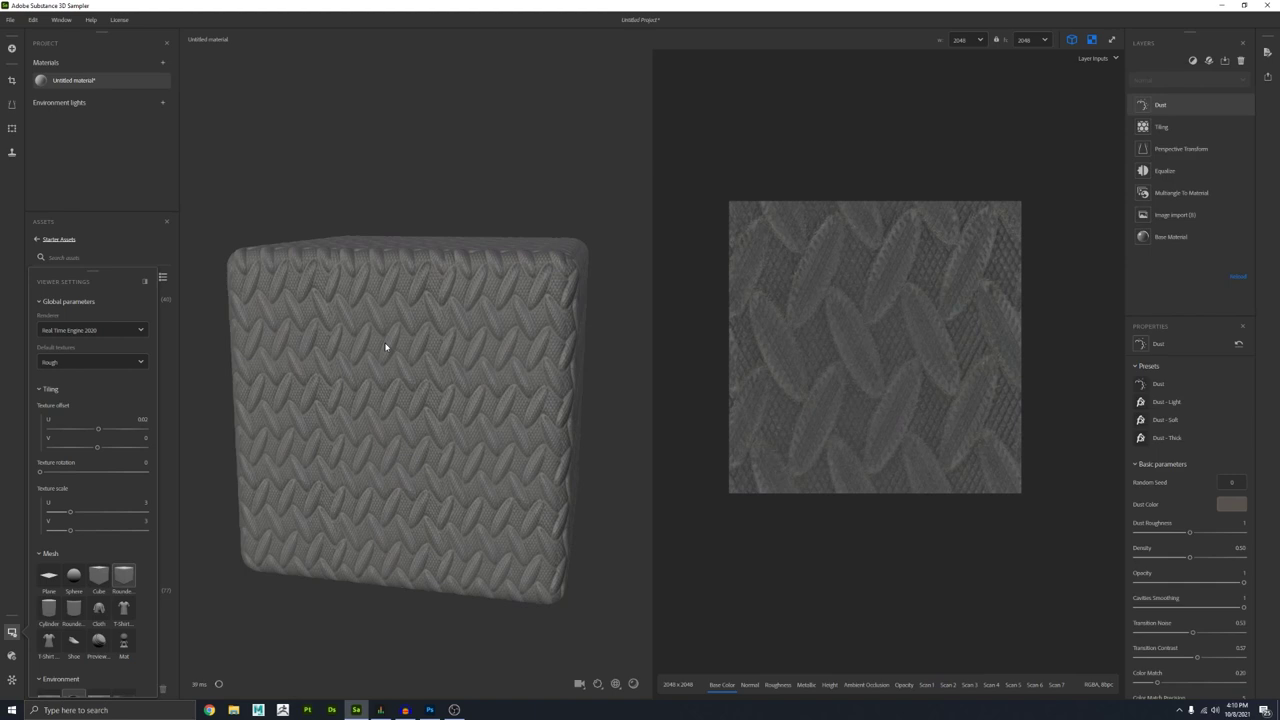
{"action": "scroll", "coordinate": [384, 342], "scroll_direction": "up", "scroll_amount": 5}
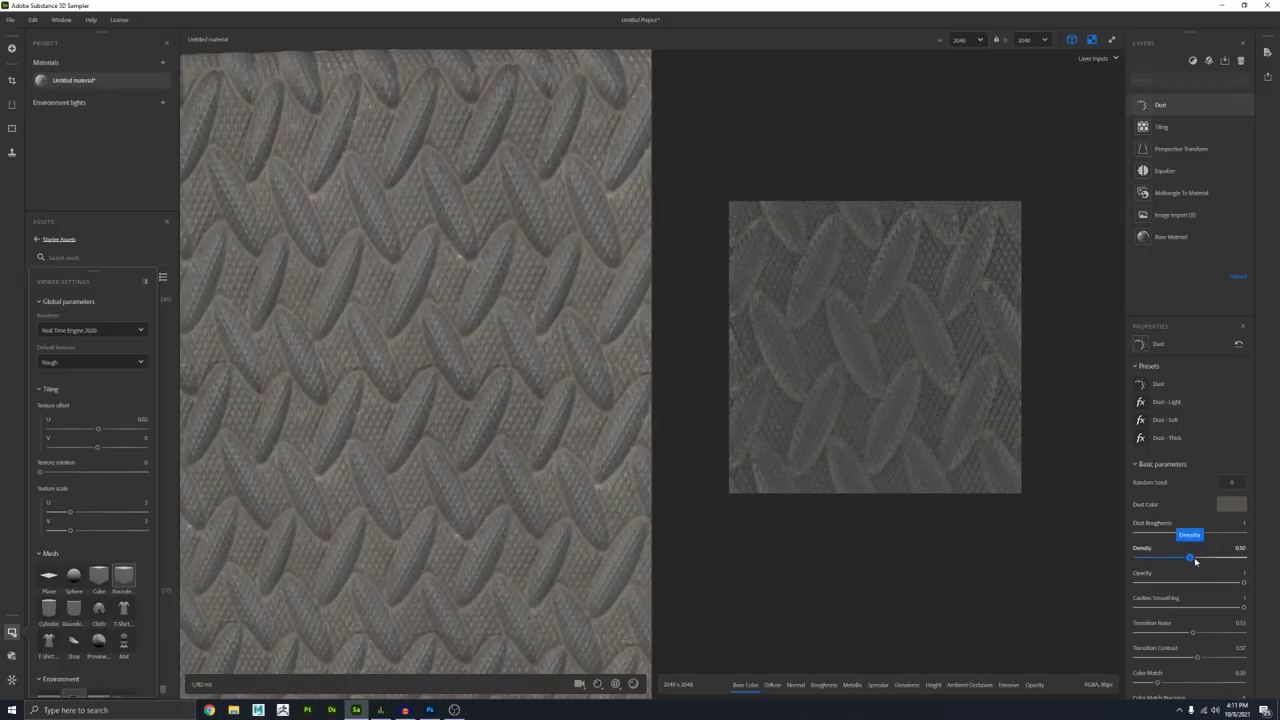
{"action": "left_click_drag", "start_coordinate": [1194, 557], "coordinate": [1236, 570]}
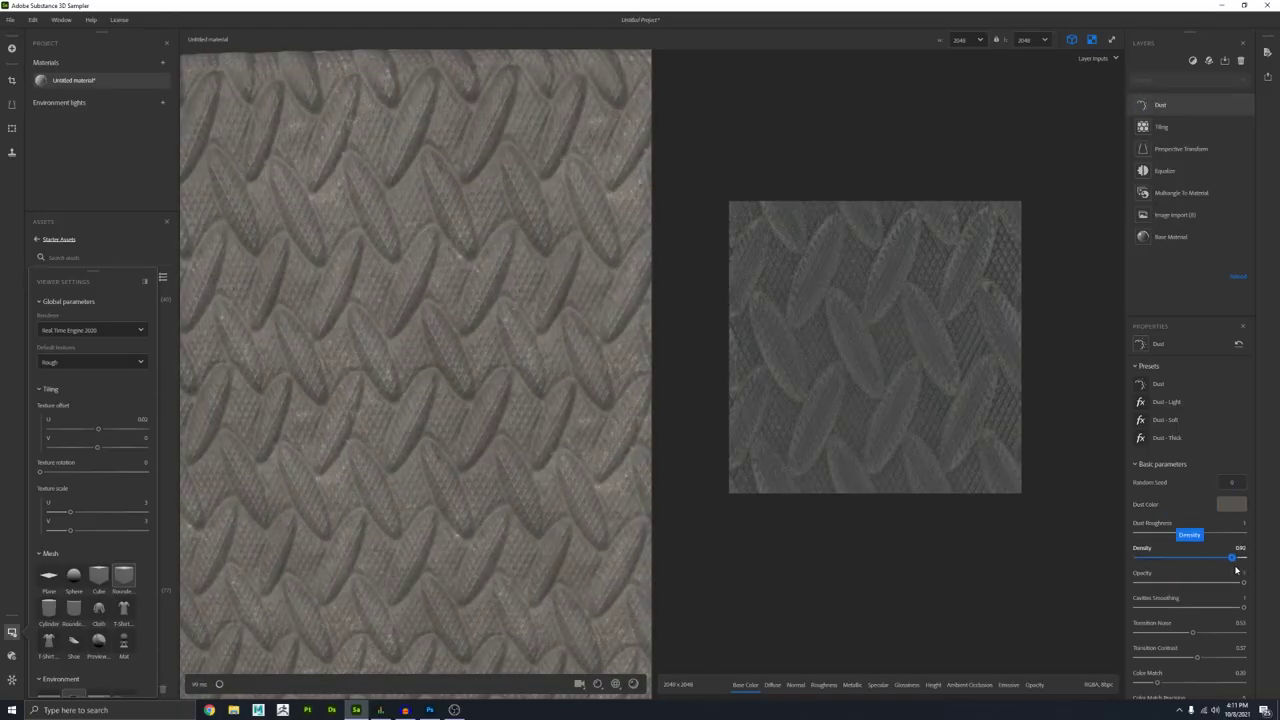
{"action": "scroll", "coordinate": [451, 331], "scroll_direction": "up", "scroll_amount": 3}
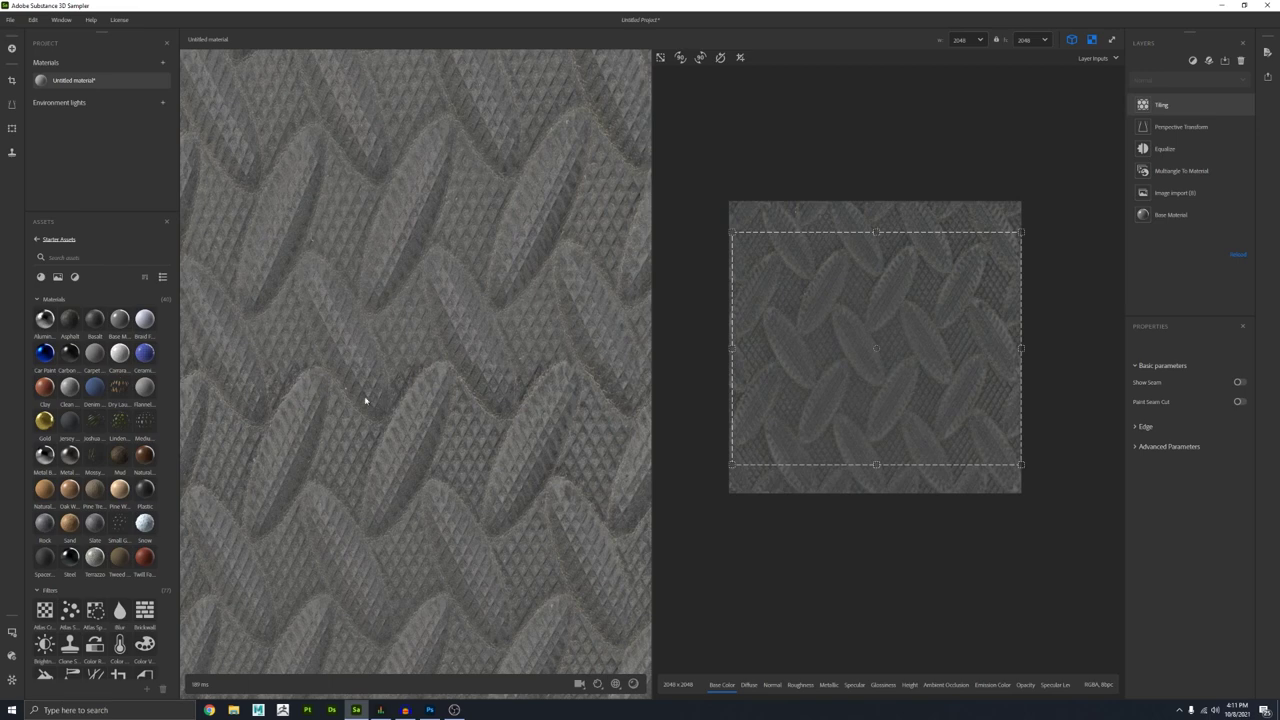
Step: Blend the Mud material over the rubber, raise its Height Blend Offset, then delete the Mud layer
{"action": "scroll", "coordinate": [491, 441], "scroll_direction": "down", "scroll_amount": 3}
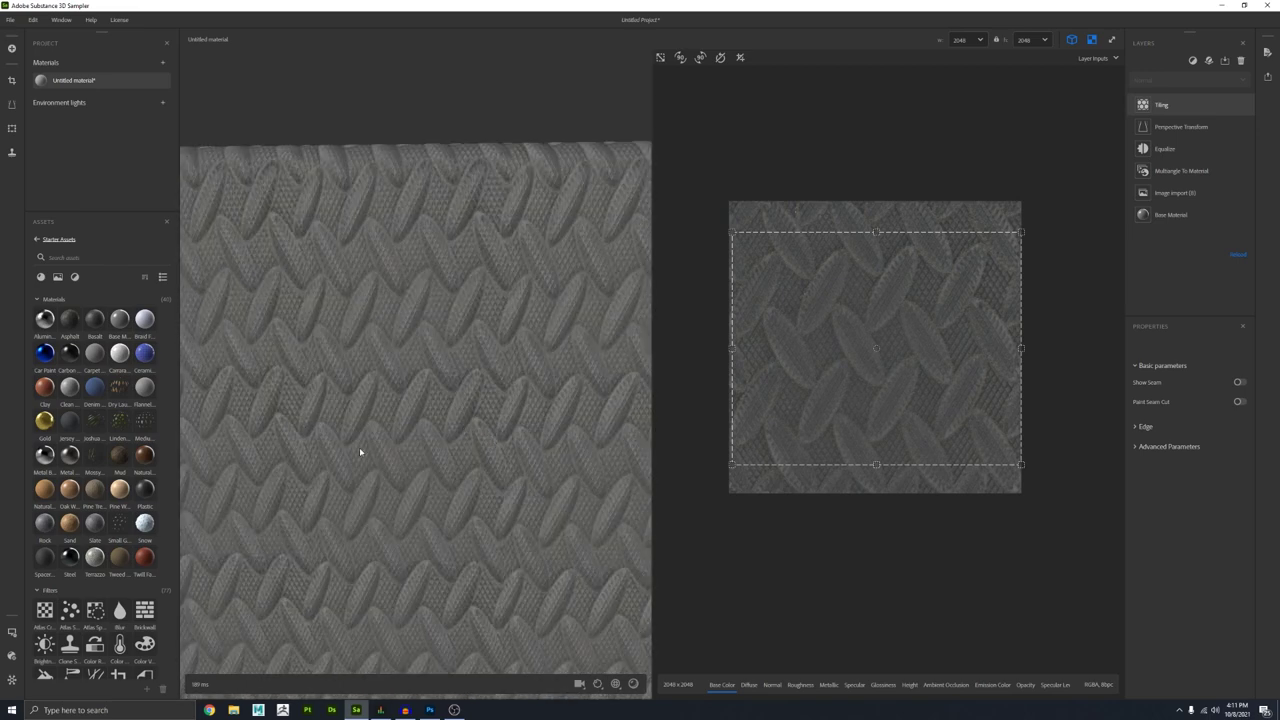
{"action": "left_click_drag", "start_coordinate": [121, 458], "coordinate": [452, 398]}
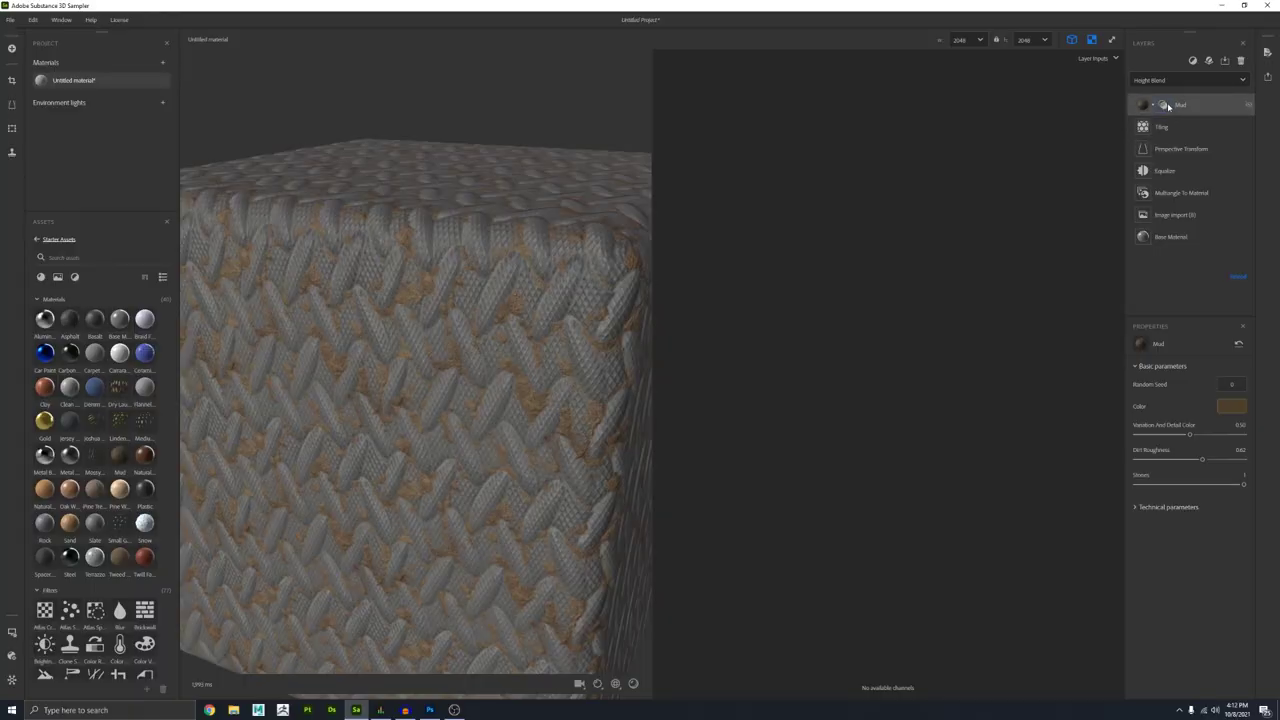
{"action": "left_click", "coordinate": [1165, 105]}
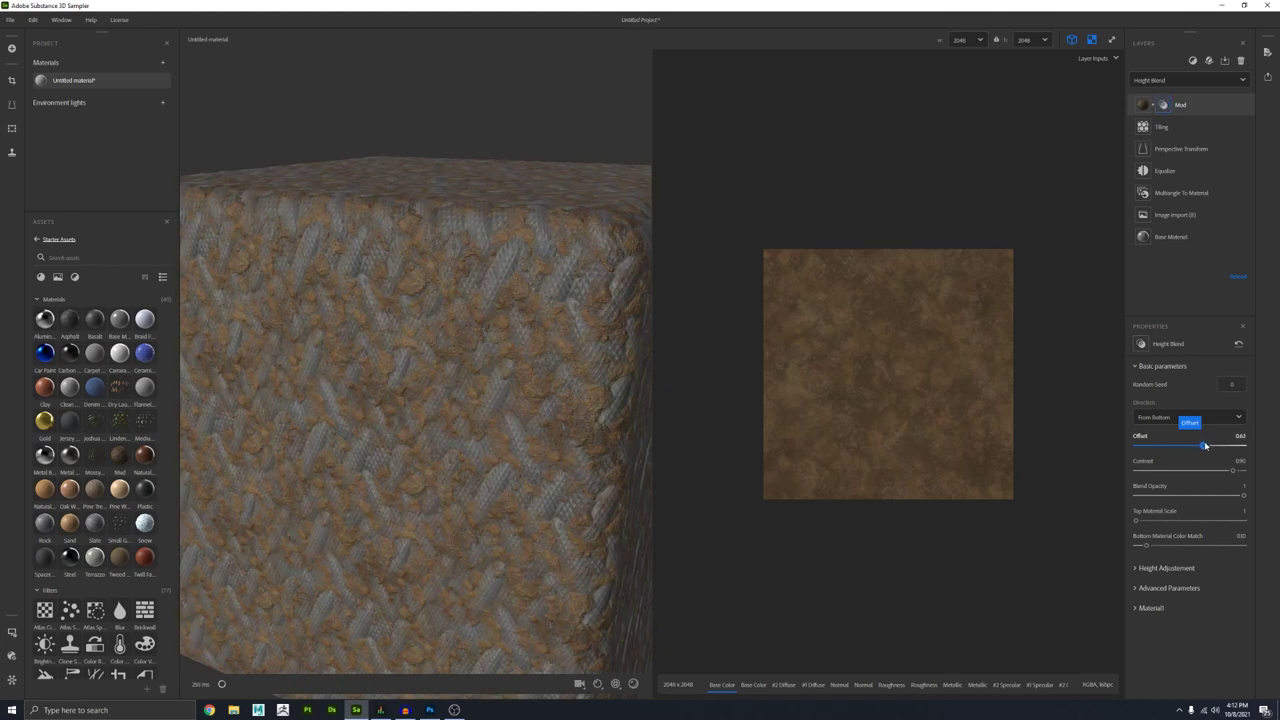
{"action": "left_click_drag", "start_coordinate": [1205, 445], "coordinate": [1178, 462]}
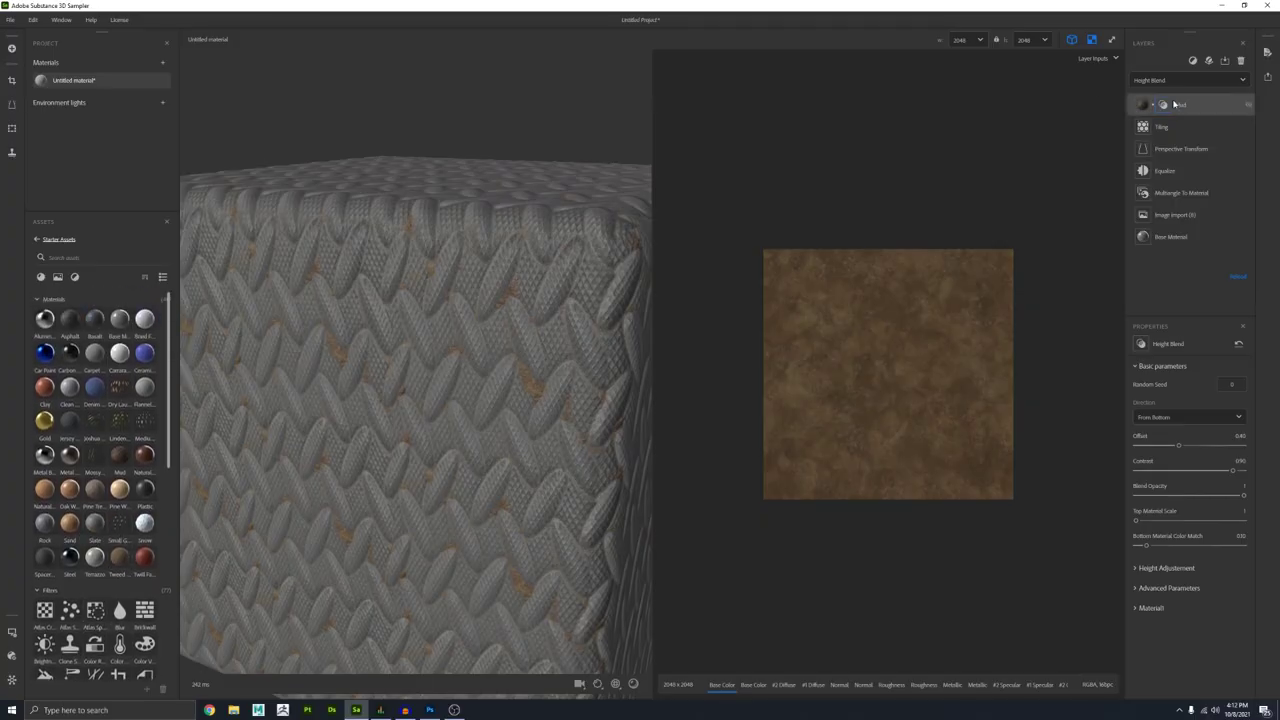
{"action": "key", "text": "Delete"}
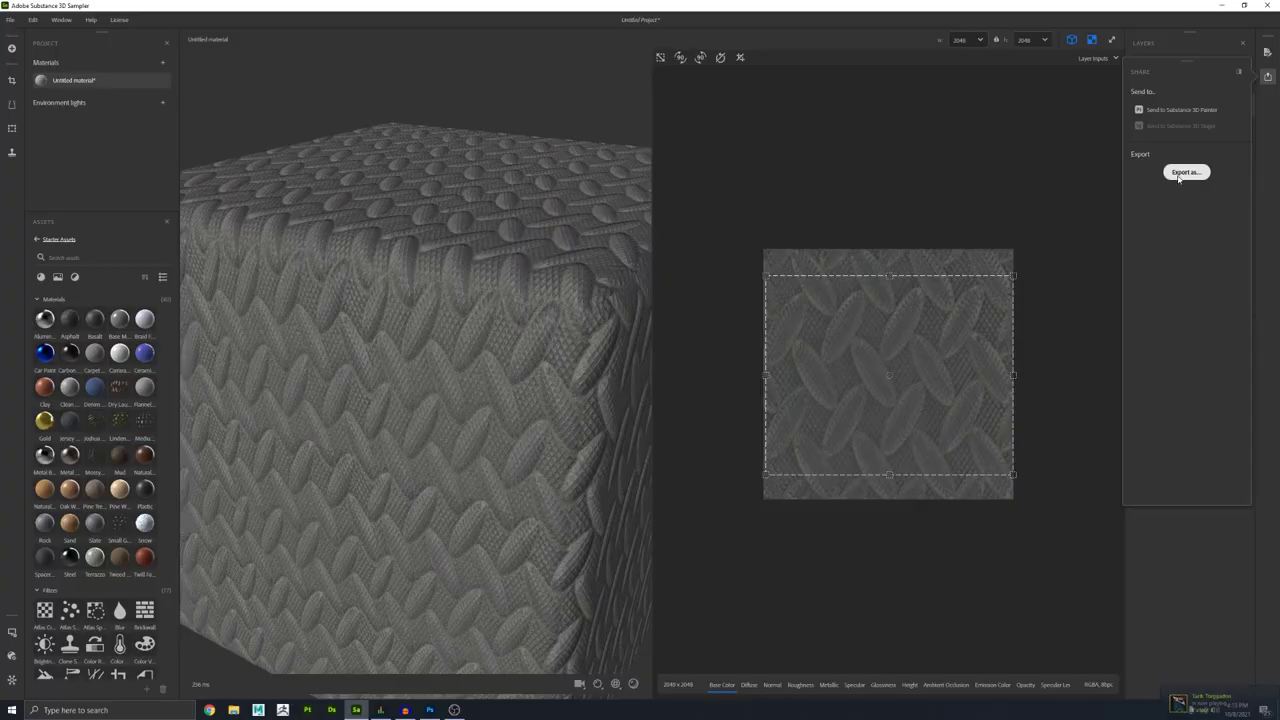
Step: Export the material as Workout_Mat PNG maps into a new FinishedTextures folder
{"action": "left_click", "coordinate": [1178, 175]}
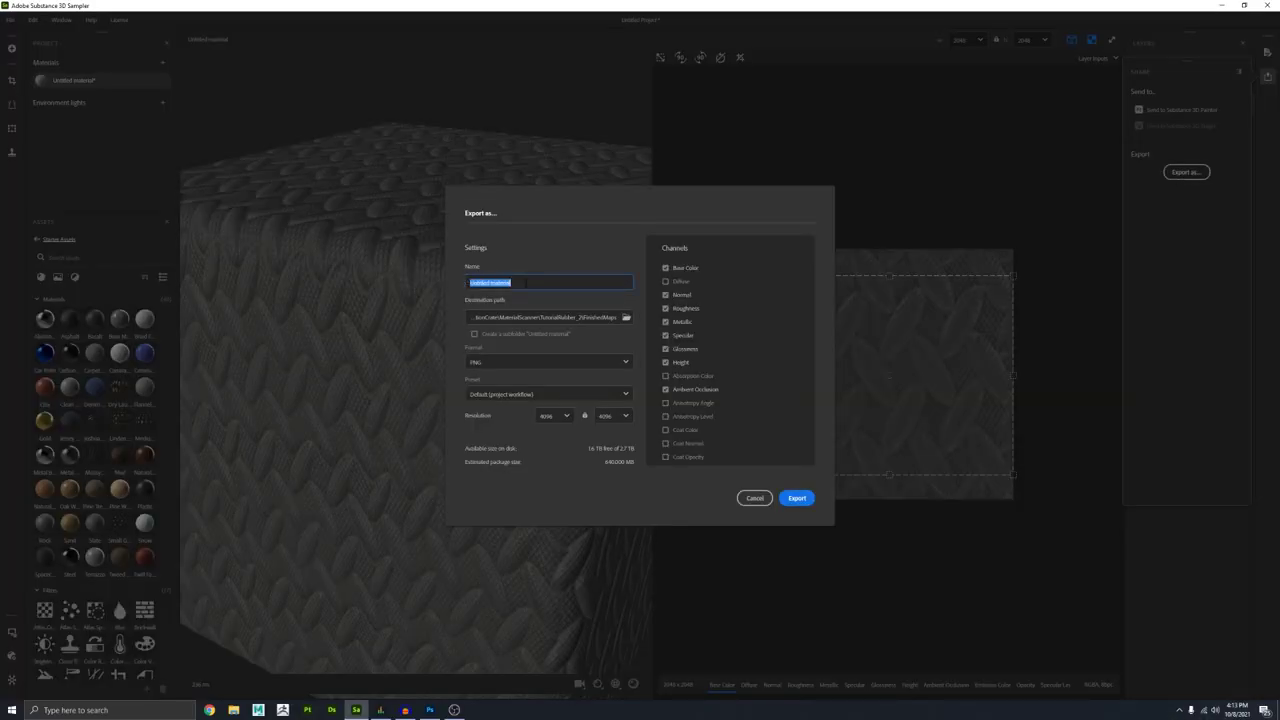
{"action": "left_click", "coordinate": [626, 318]}
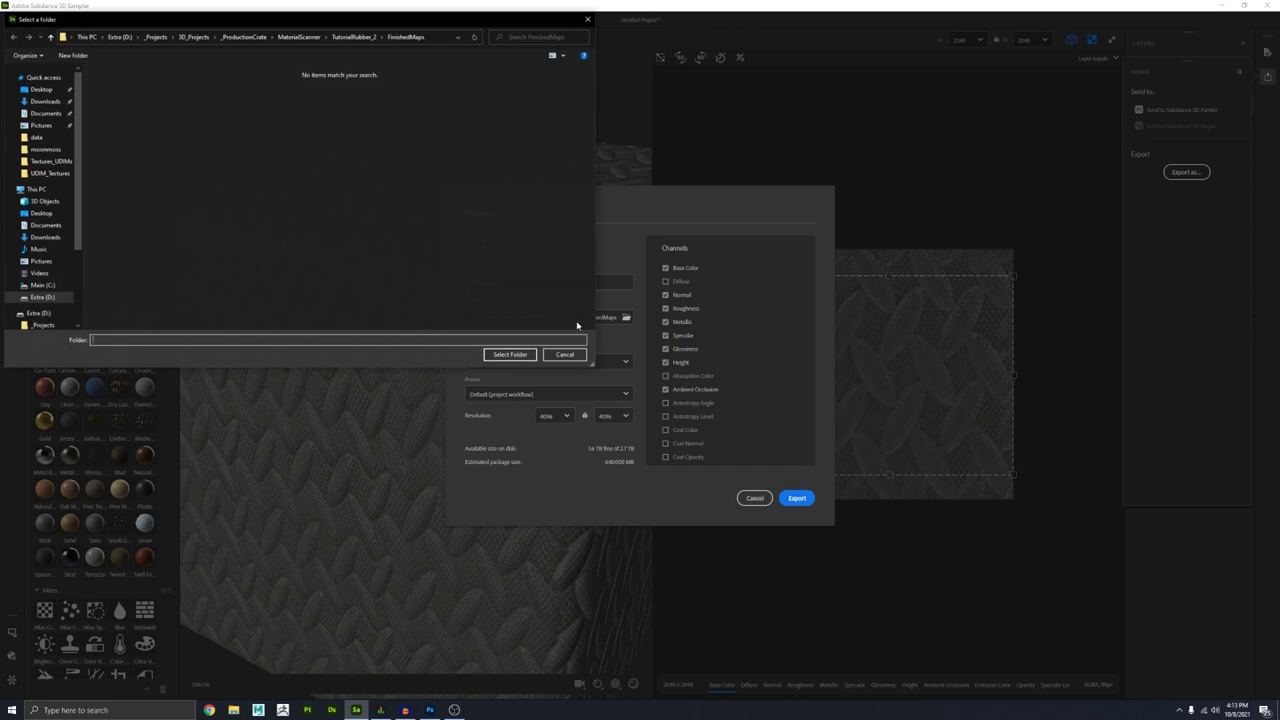
{"action": "left_click", "coordinate": [72, 55]}
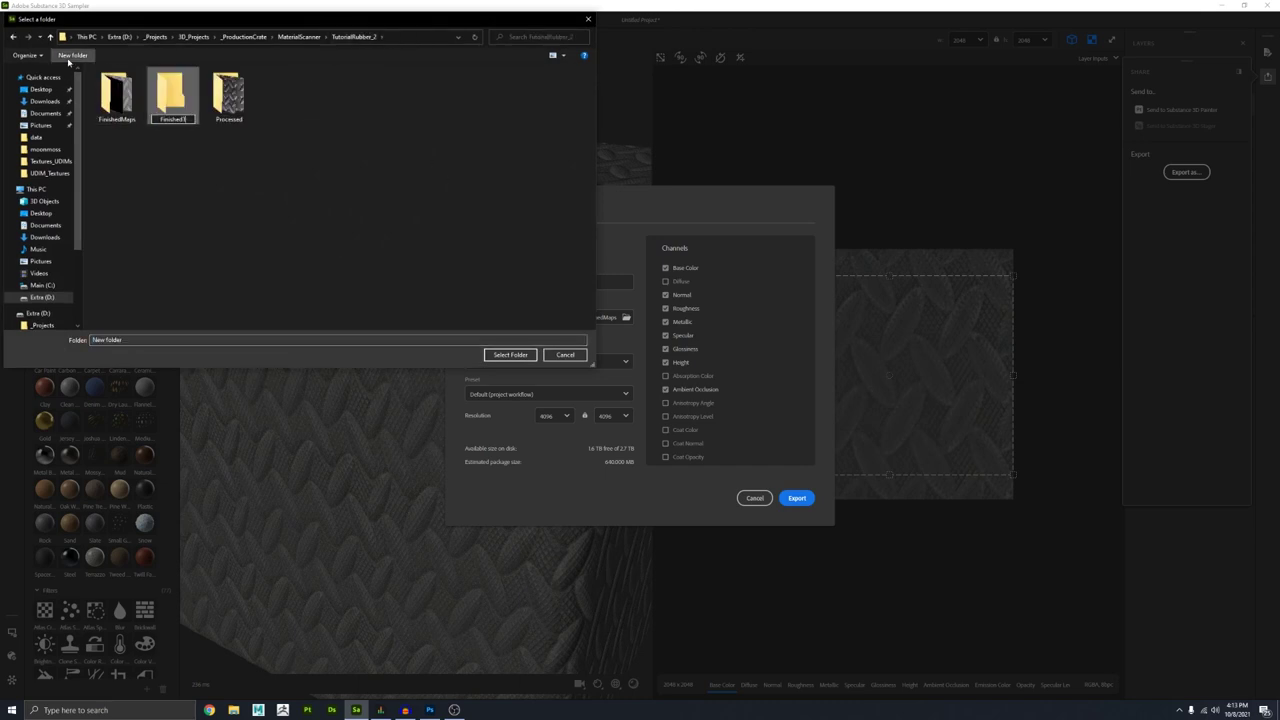
{"action": "left_click", "coordinate": [525, 355]}
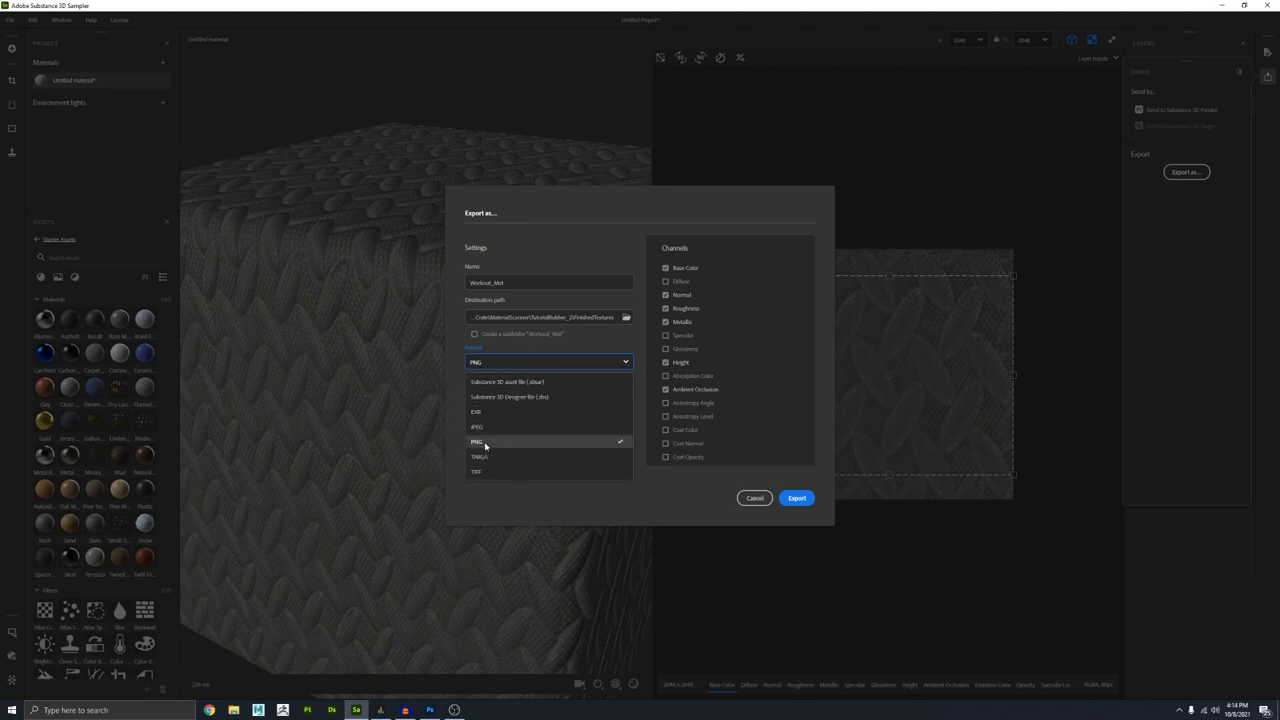
{"action": "left_click", "coordinate": [486, 443]}
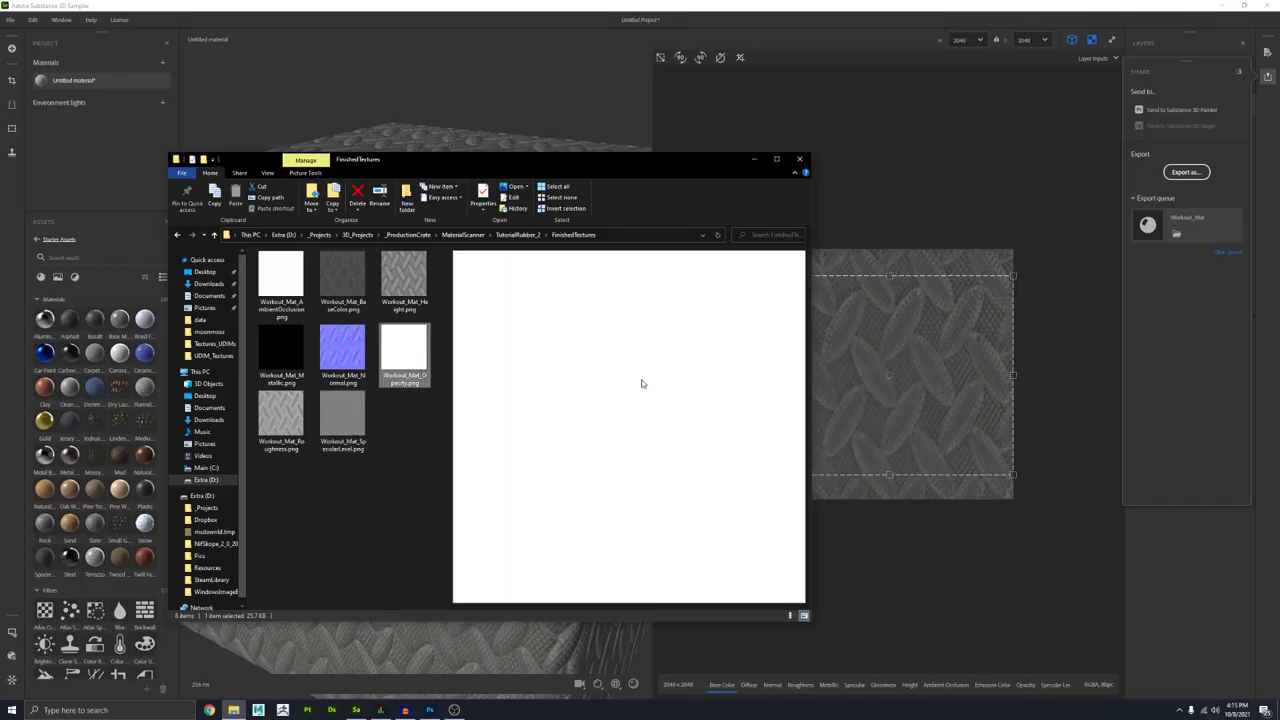
Step: Delete Workout_Mat_Opacity.png and Workout_Mat_AmbientOcclusion.png from the FinishedTextures folder
{"action": "key", "text": "Delete"}
{"action": "key", "text": "Delete"}
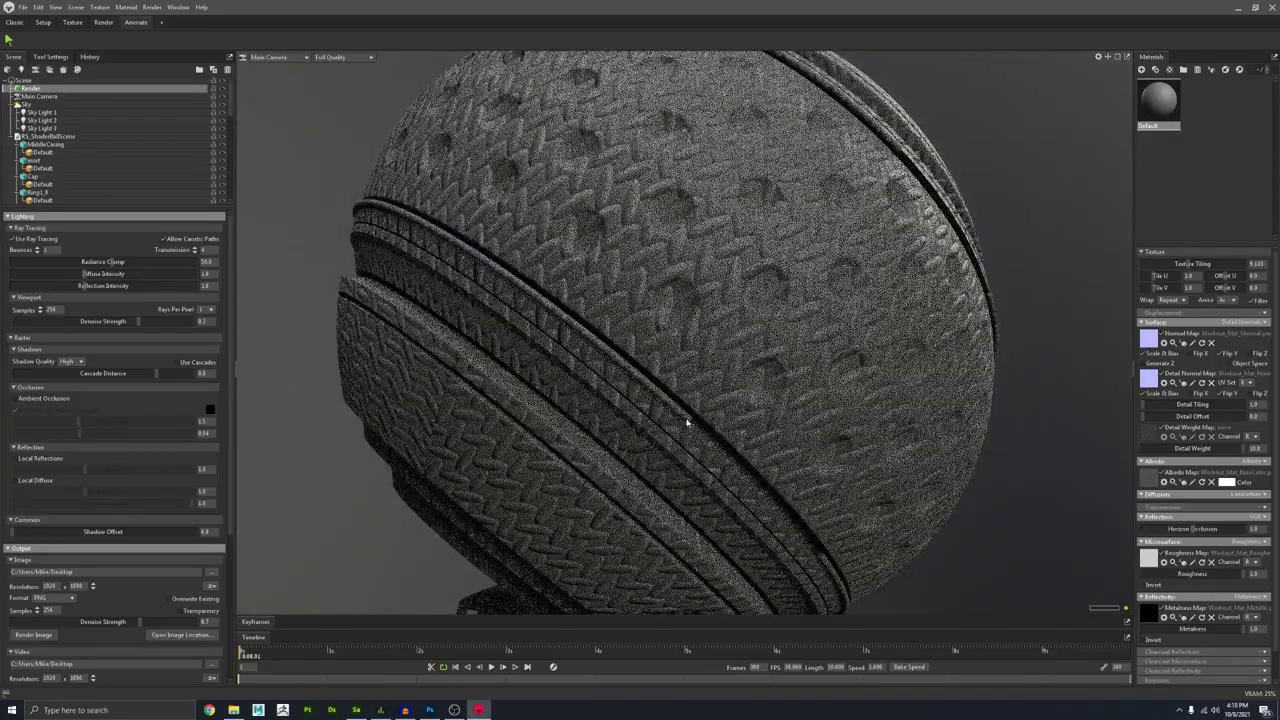
{"action": "scroll", "coordinate": [668, 422], "scroll_direction": "down", "scroll_amount": 3}
{"action": "scroll", "coordinate": [651, 422], "scroll_direction": "down", "scroll_amount": 6}
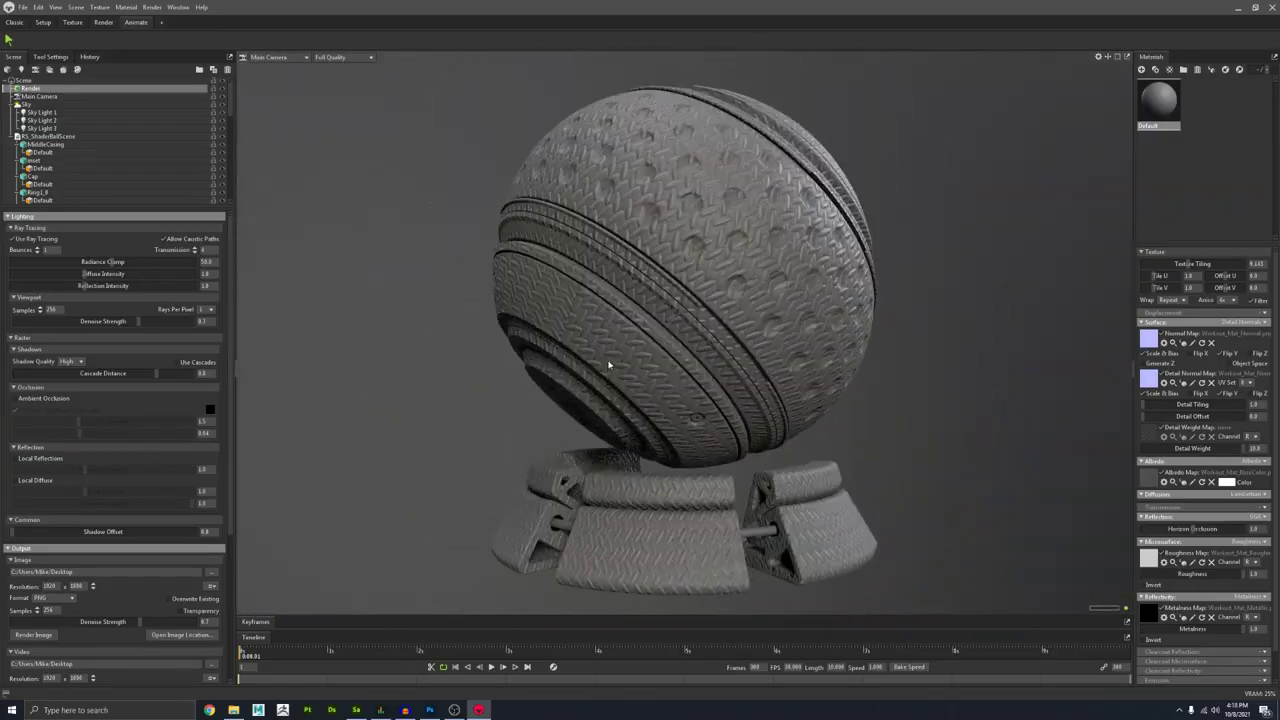